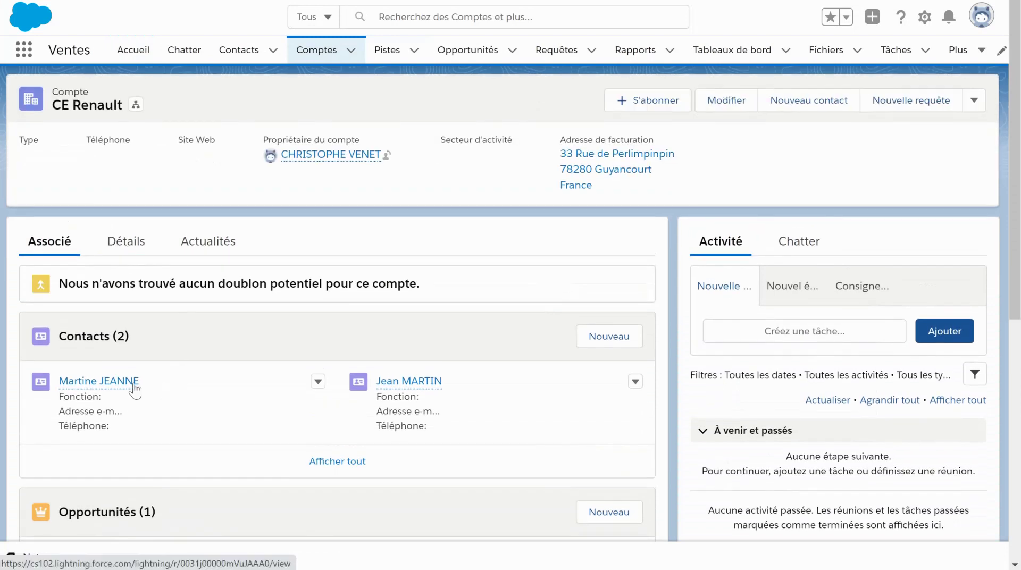
- Check the detail fields, including the mailing address, of both contacts linked to the CE Renault account
left_click(132, 388)
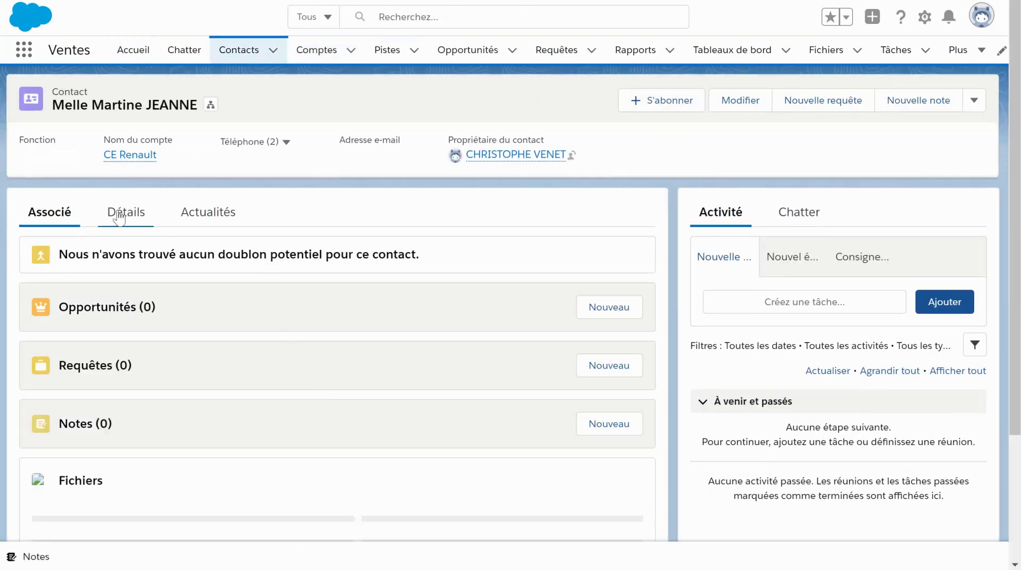
left_click(125, 212)
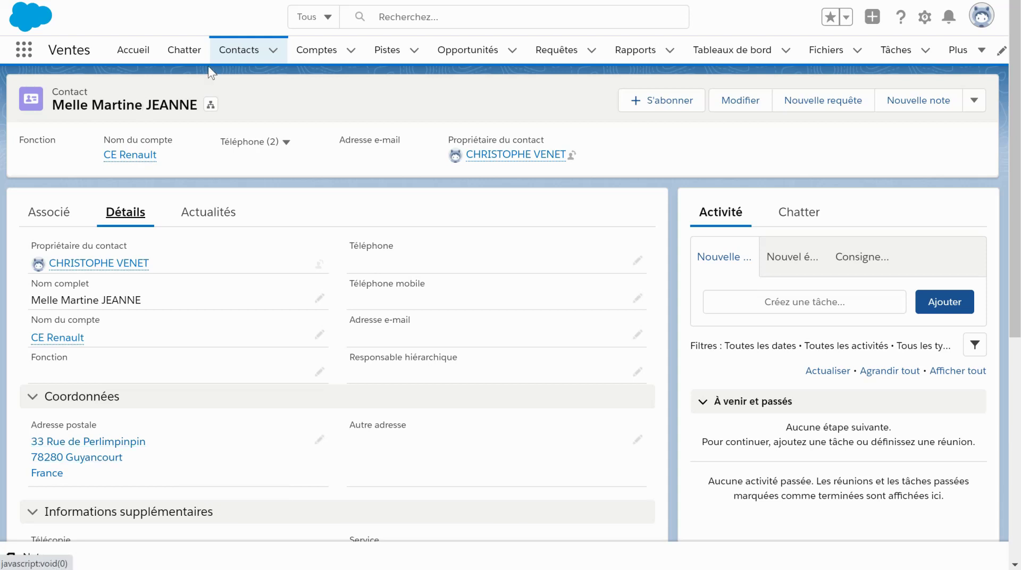
left_click(237, 47)
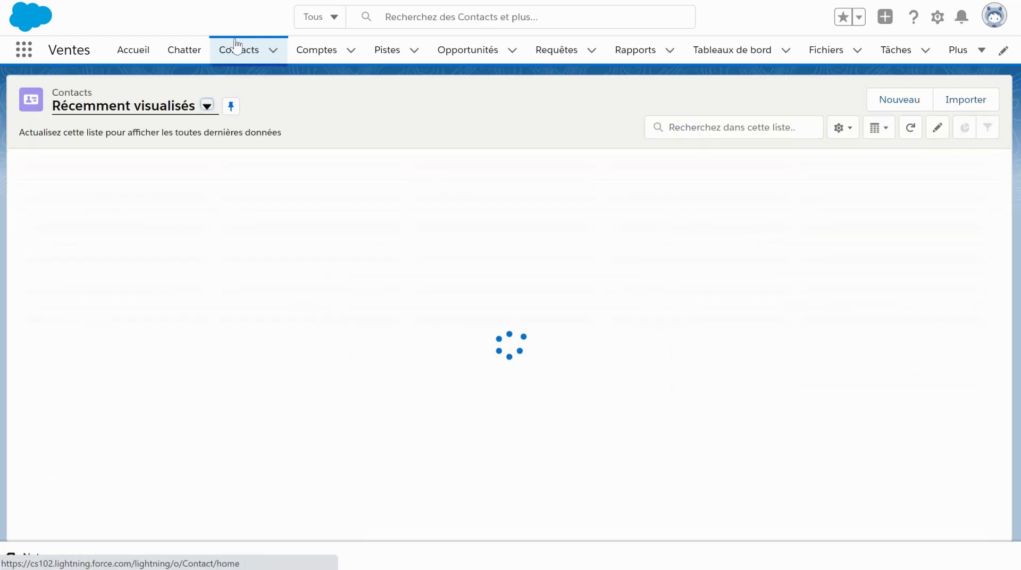
left_click(114, 209)
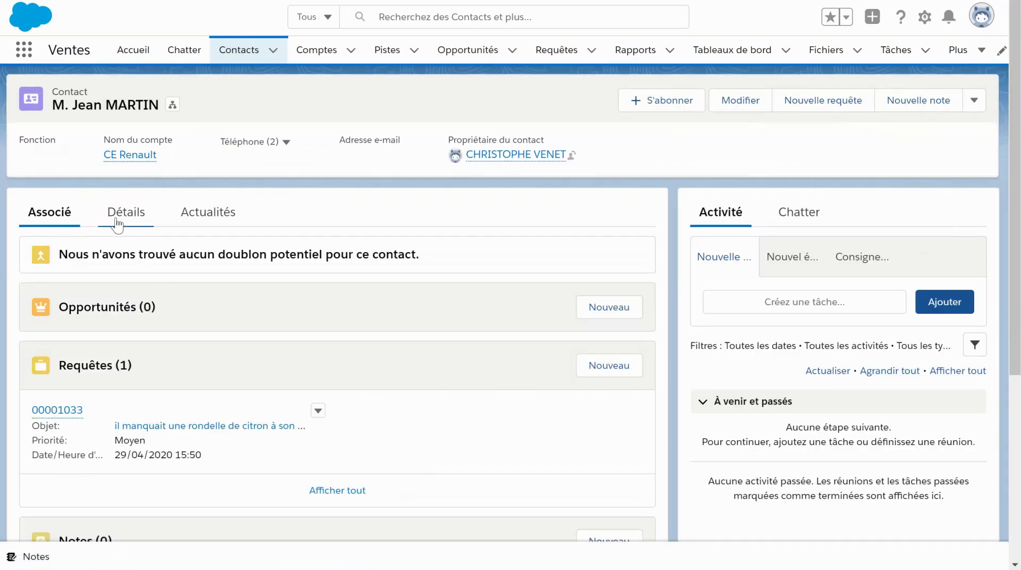
left_click(123, 216)
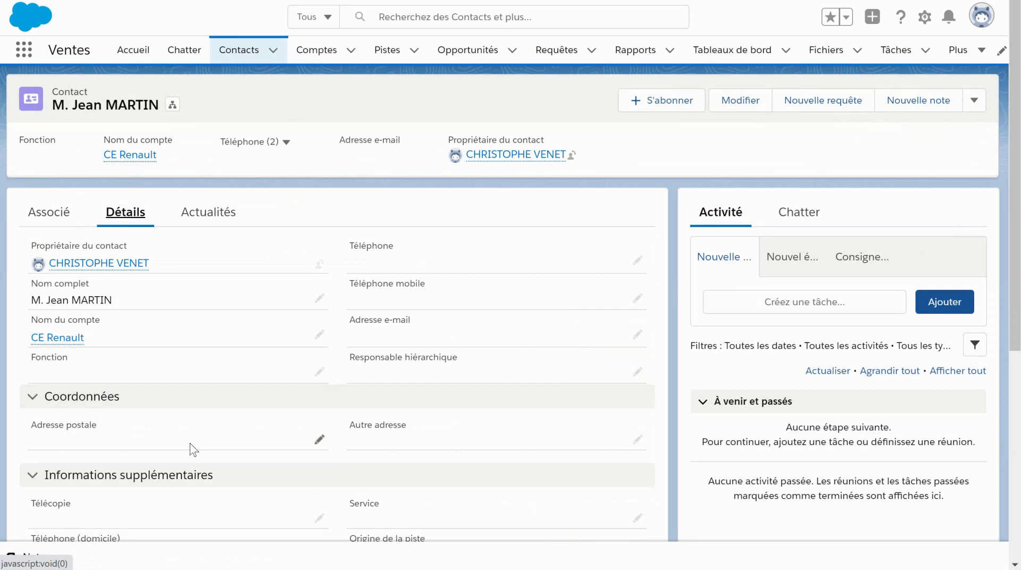
- Return to the CE Renault account and examine its details down to the billing address
left_click(131, 160)
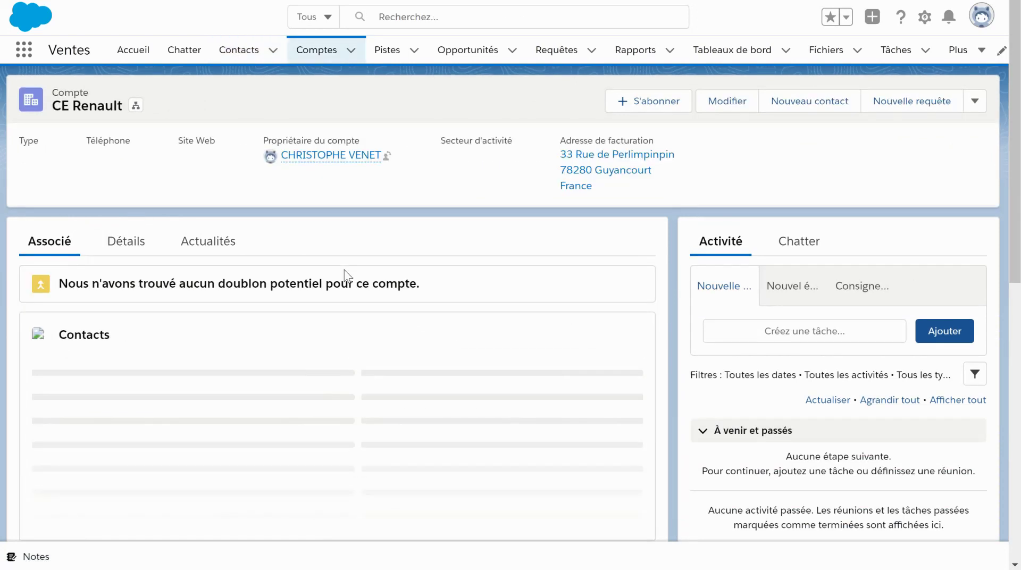
left_click(117, 243)
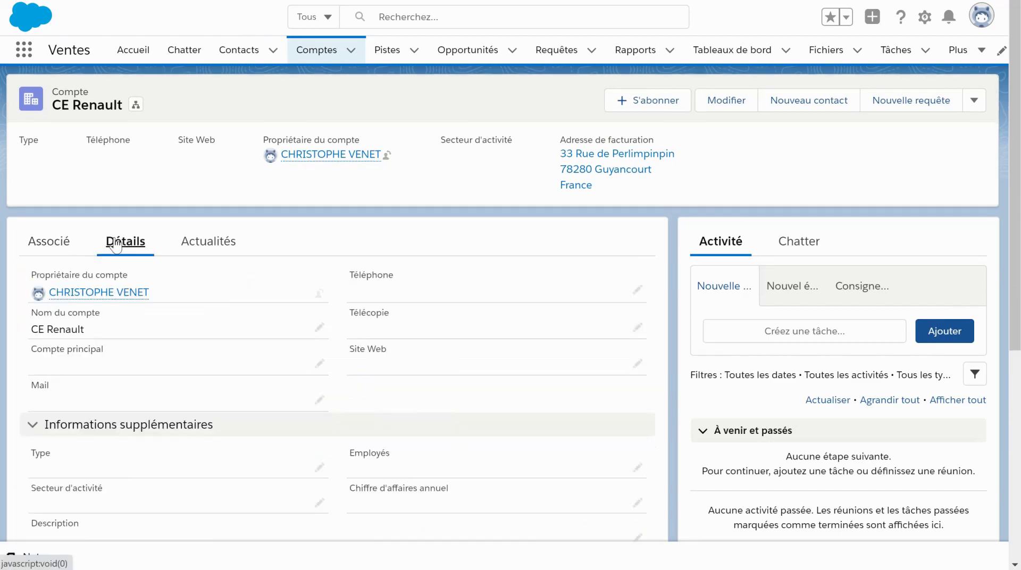
scroll(175, 417, "down", 4)
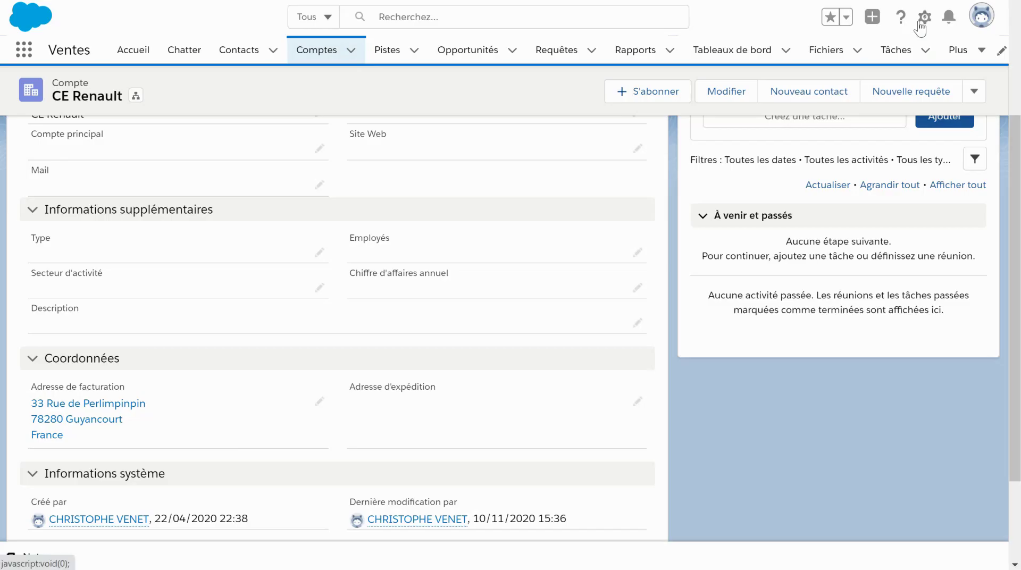
- Go to the Salesforce configuration, search for "générateur de pro" and open the Générateur de processus
left_click(925, 17)
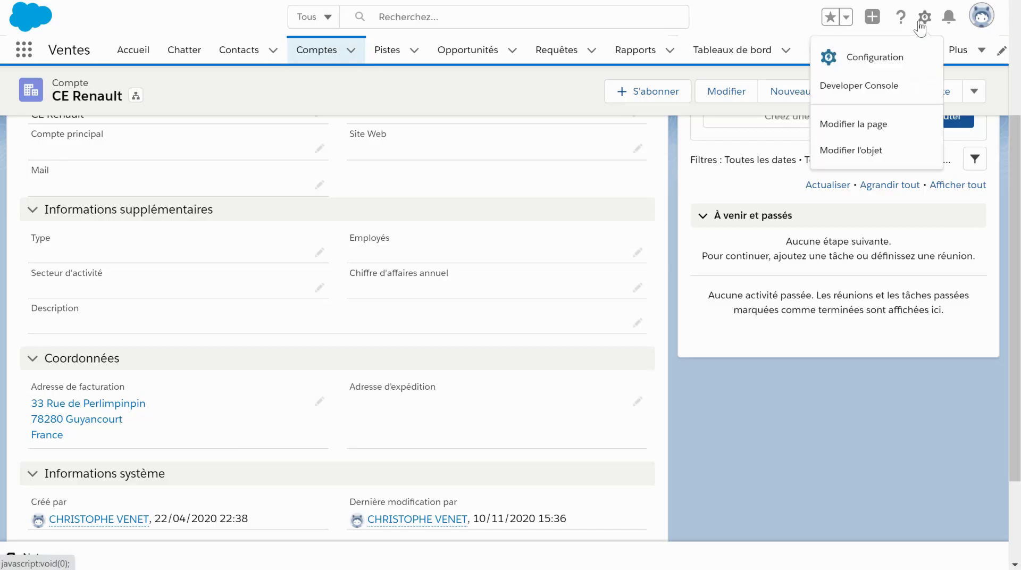
left_click(883, 56)
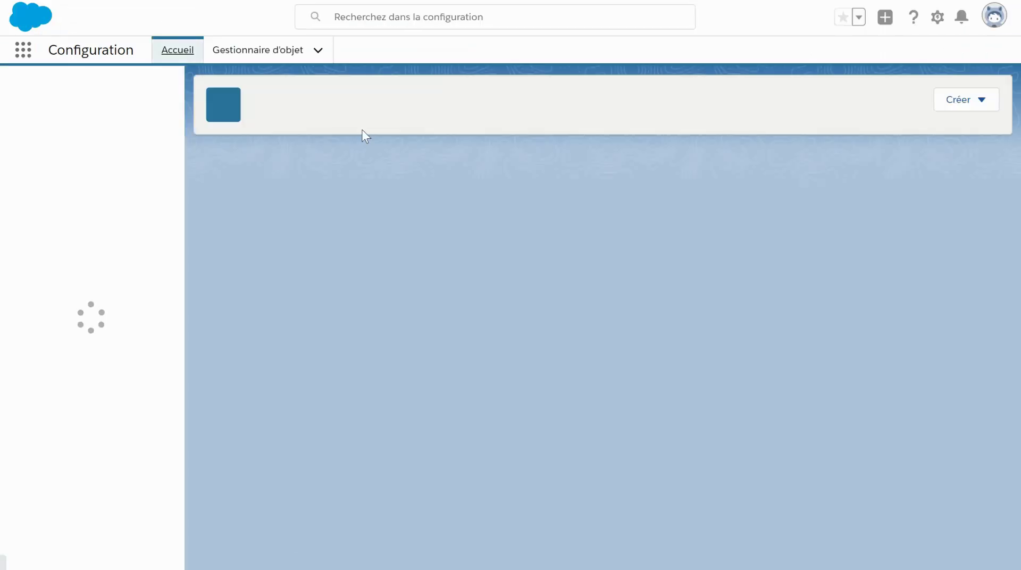
left_click(59, 89)
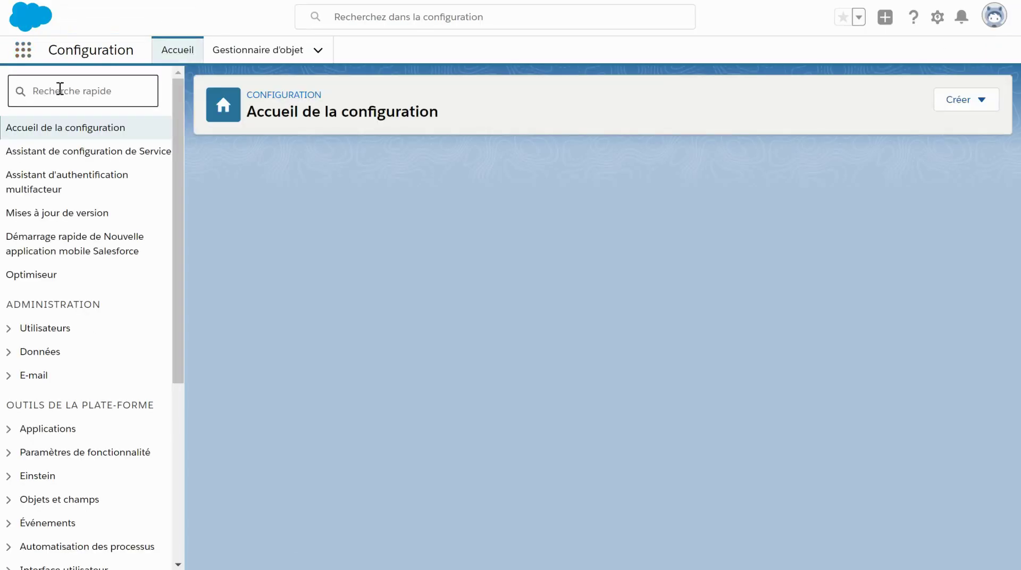
type("P")
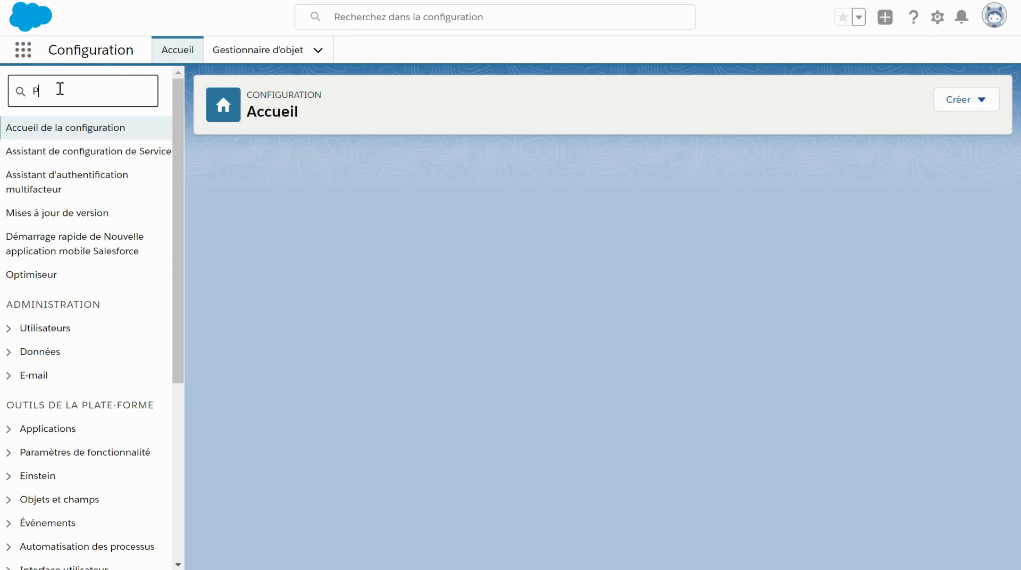
key("BackSpace")
type("générat")
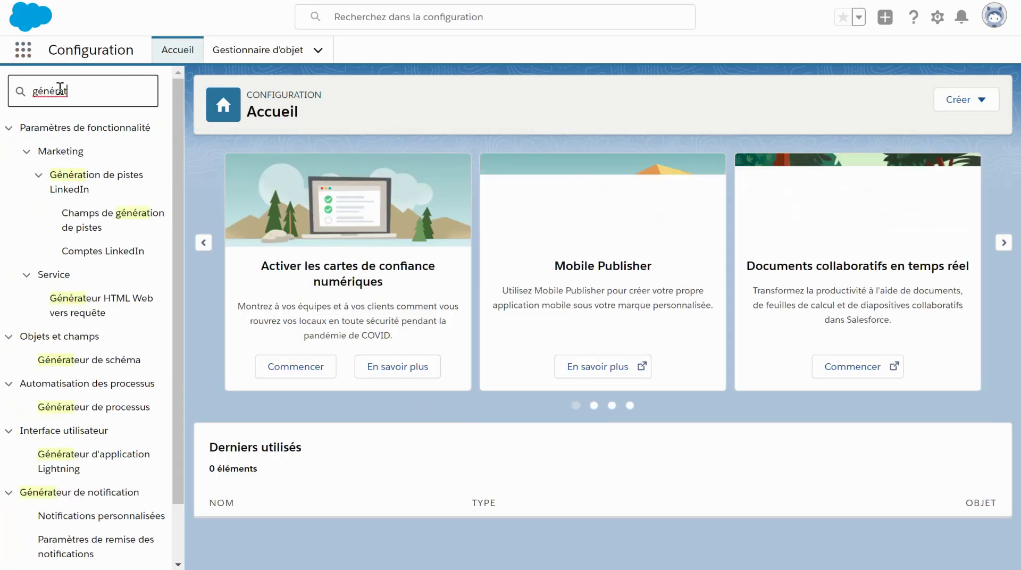
type("eur de pro")
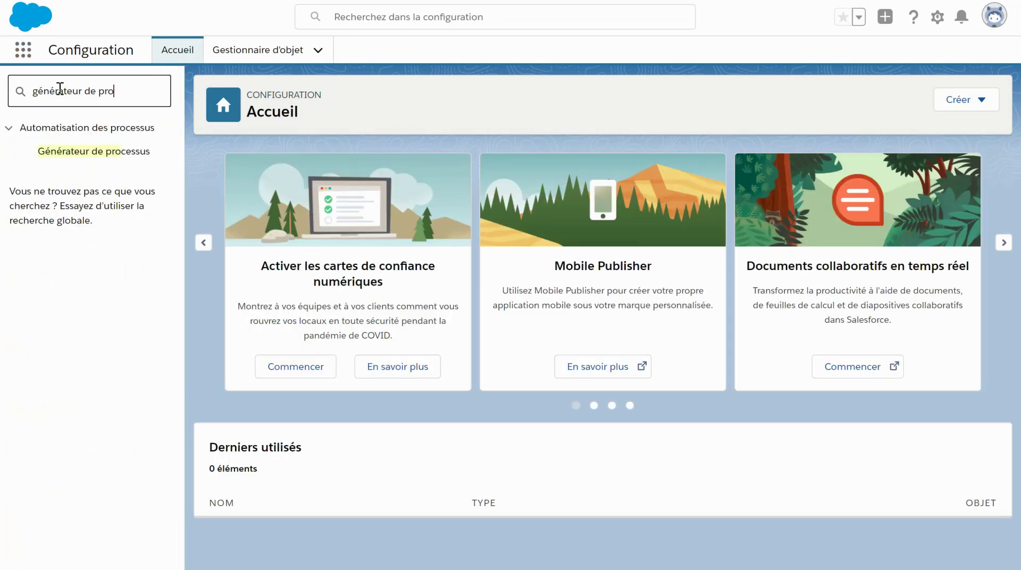
left_click(72, 153)
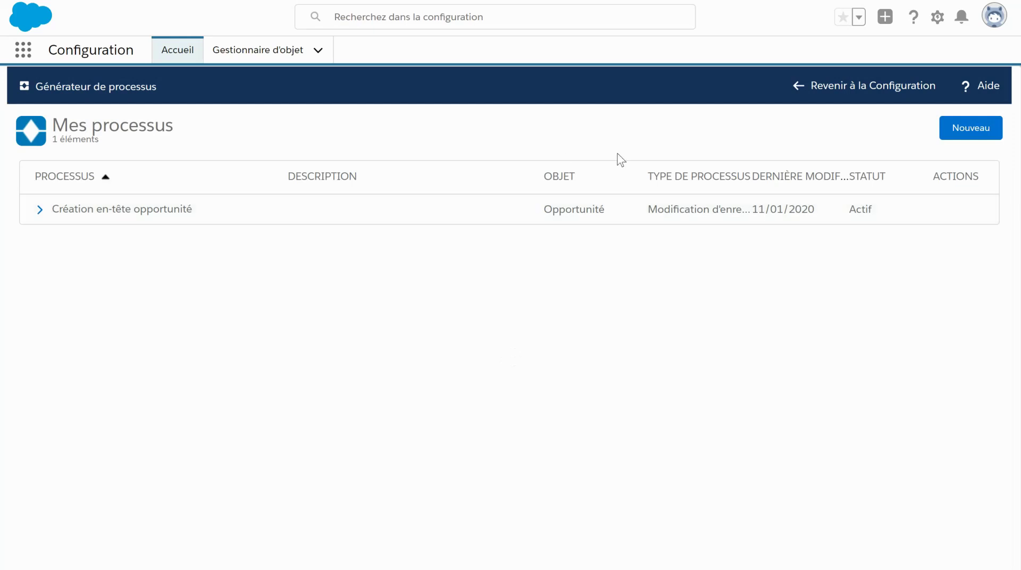
- Start a new process and name it "MAJ adresse contact"
left_click(974, 132)
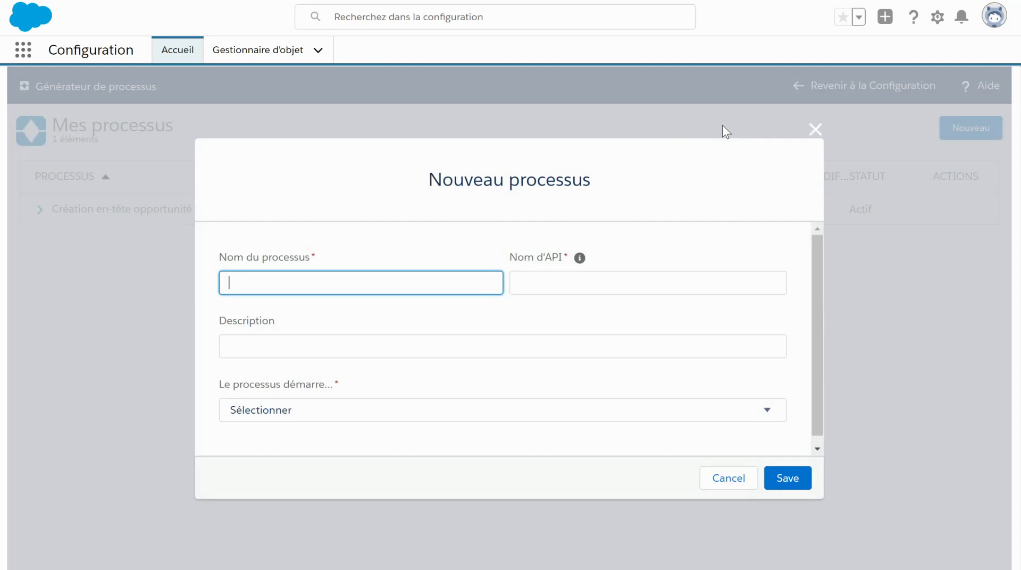
type("MAJ adresse contact")
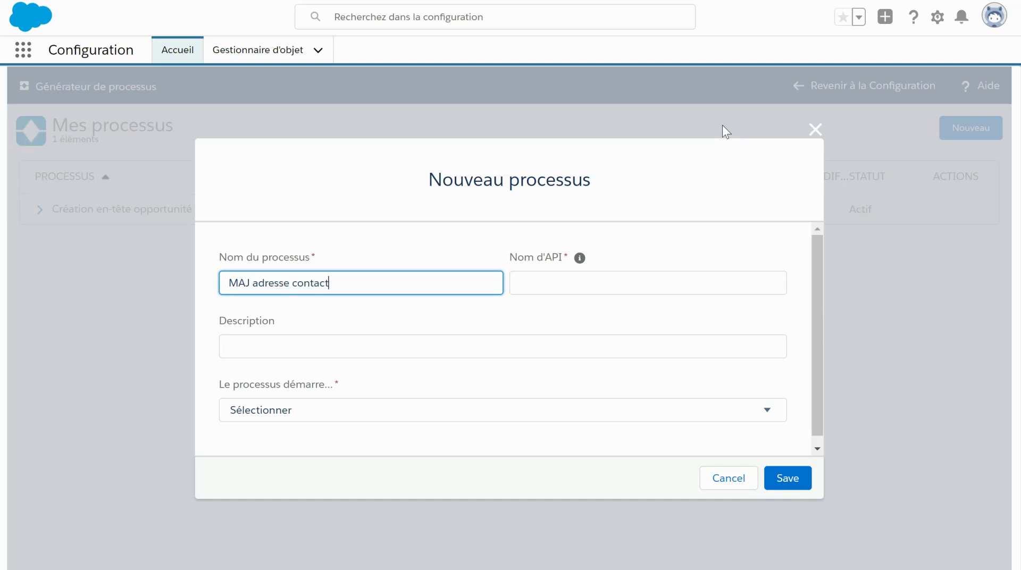
key("Tab")
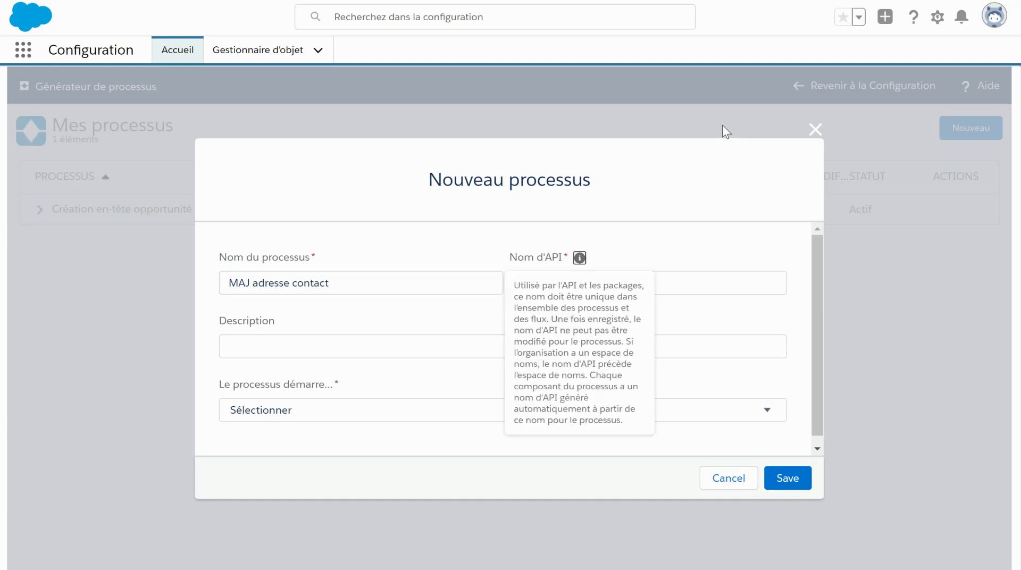
key("Tab")
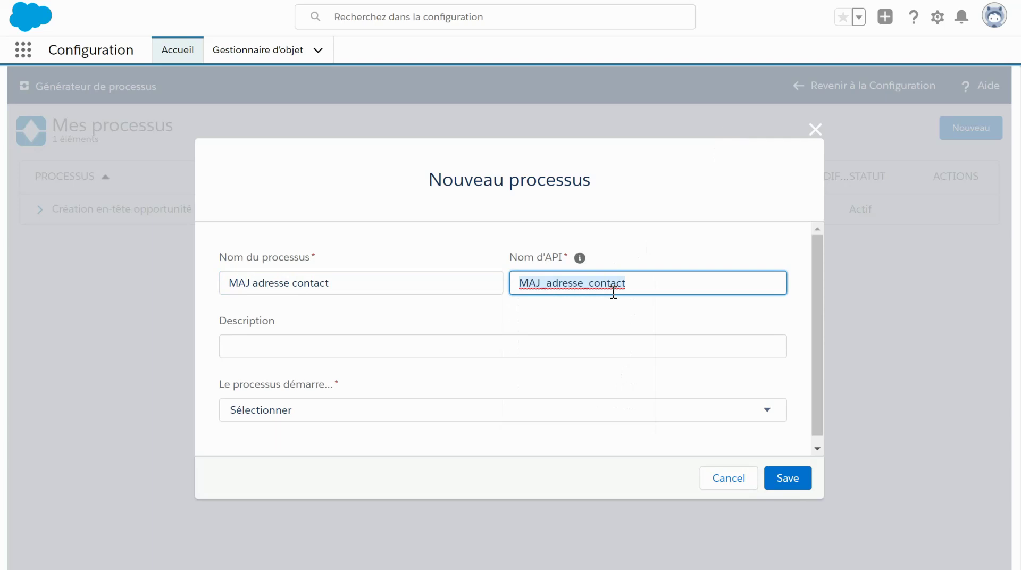
- Describe the process as "Quand je modifie l'adresse du compte, ce dernier est dupliqué dans l'adresse de ses contacts"
left_click(302, 346)
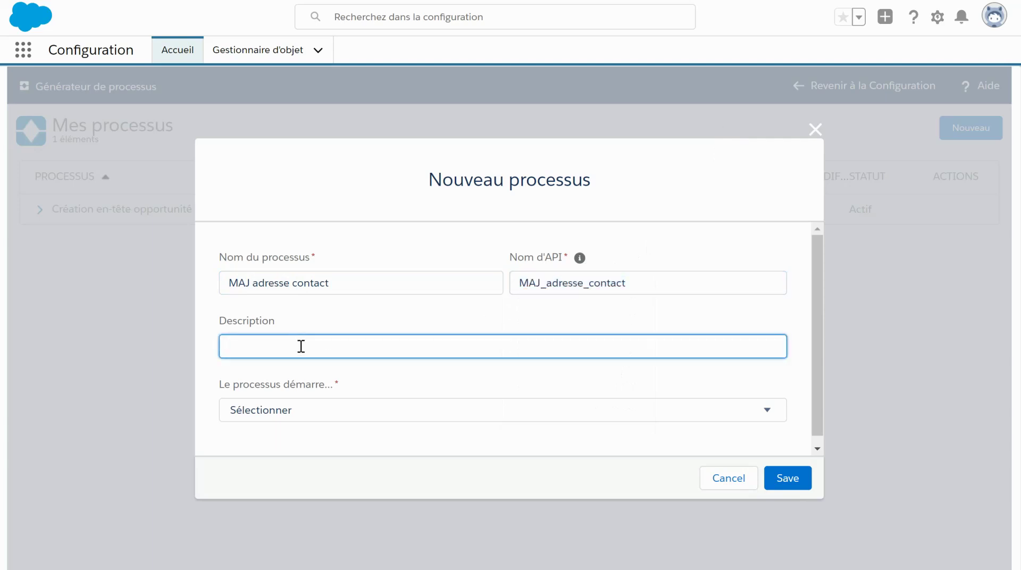
type("Quand kj")
key("BackSpace")
key("BackSpace")
type("je modifie l'adresse ")
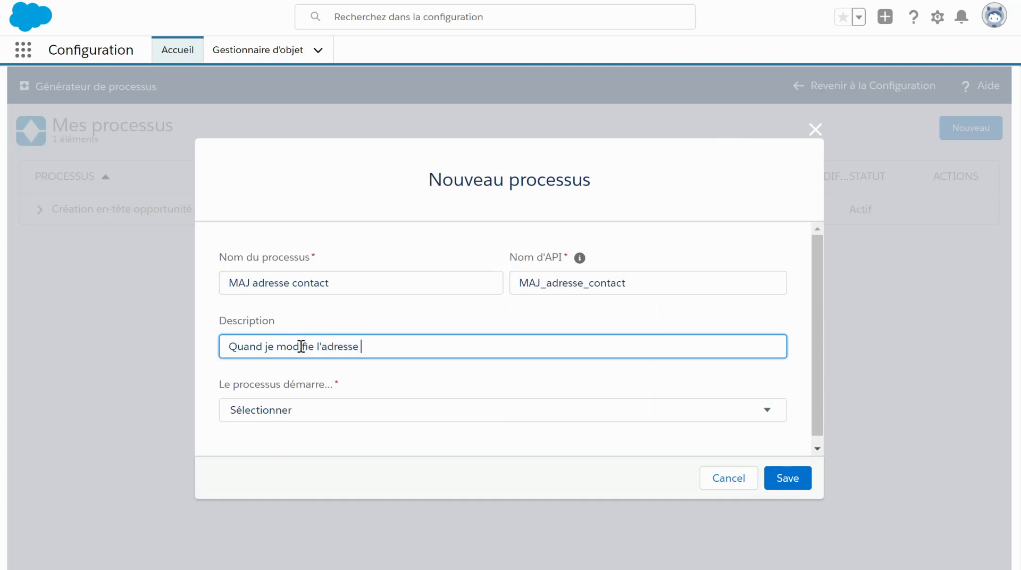
type("du compte, ce dernier est d")
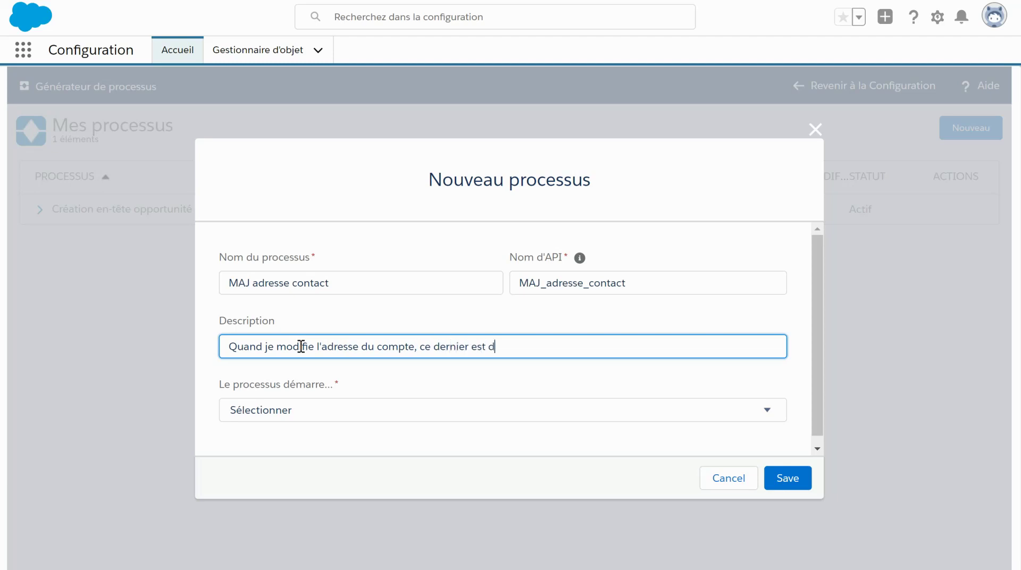
type("upliqué dans l'adresse de s")
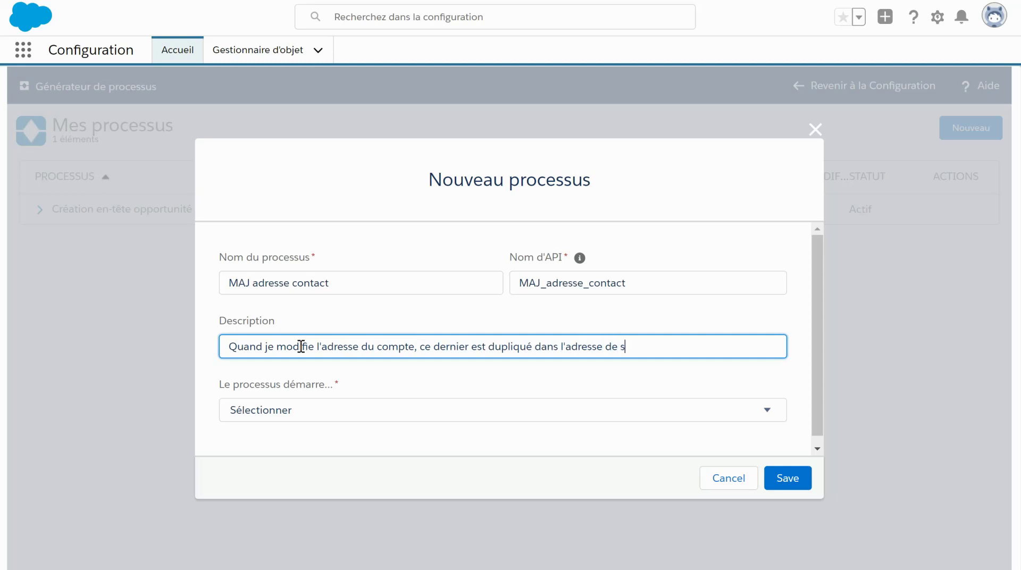
type("es contacts")
key("Tab")
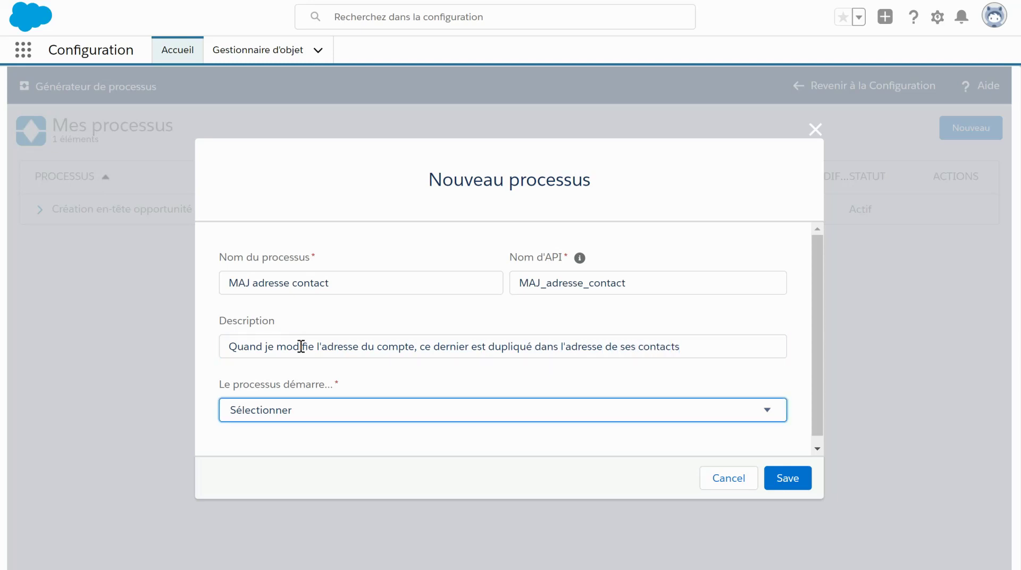
- Set the process to start when "Un enregistrement est modifié" and save its properties
left_click(303, 410)
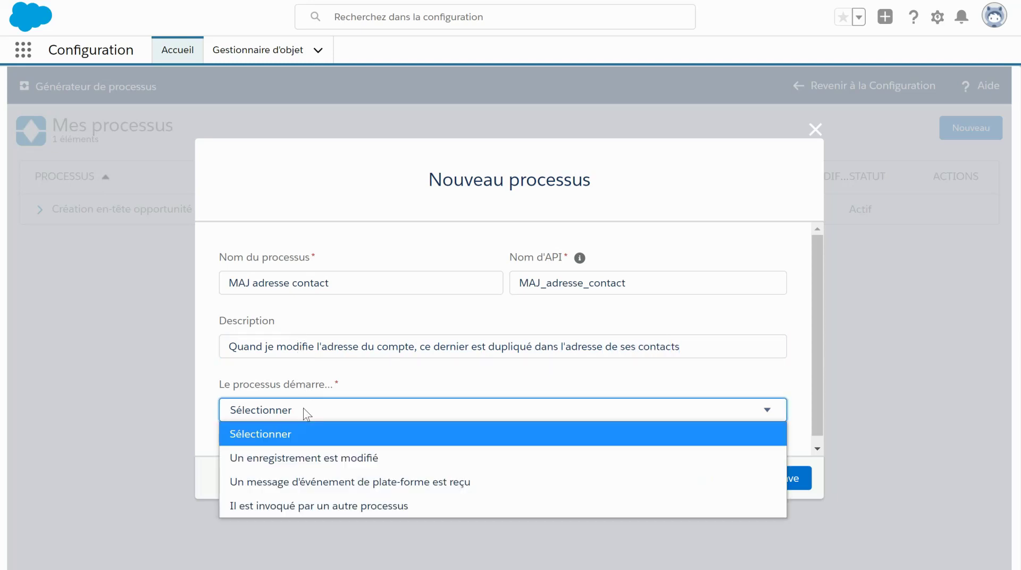
left_click(316, 457)
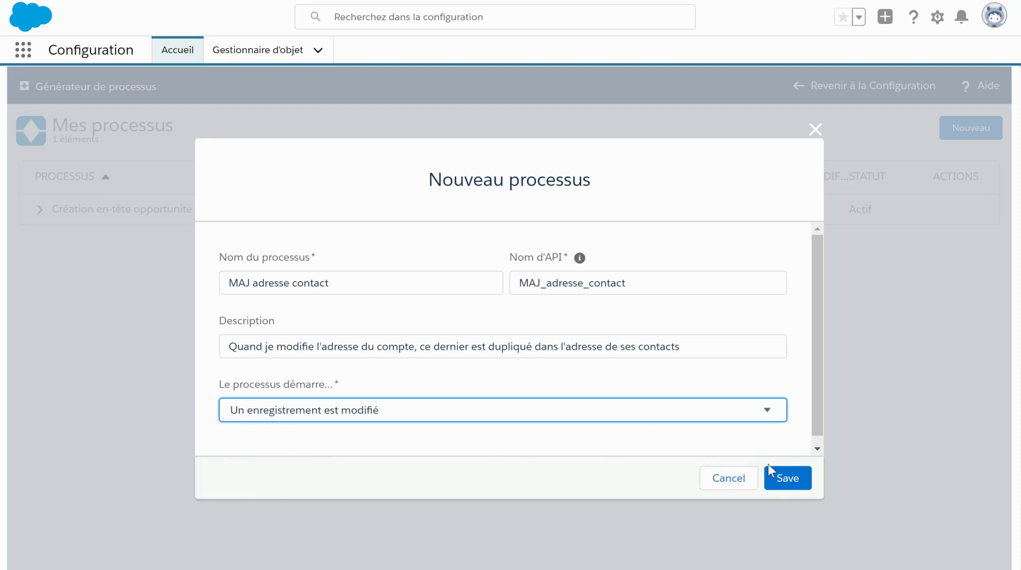
left_click(796, 474)
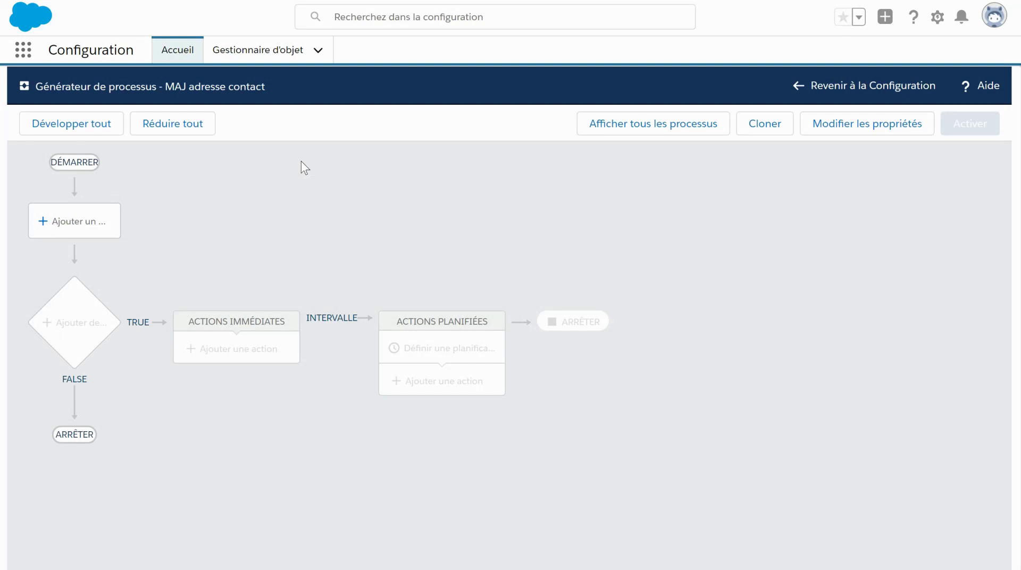
- Add Compte as the process object, starting "lors de la création ou de la modification d'un enregistrement", and save it
left_click(64, 221)
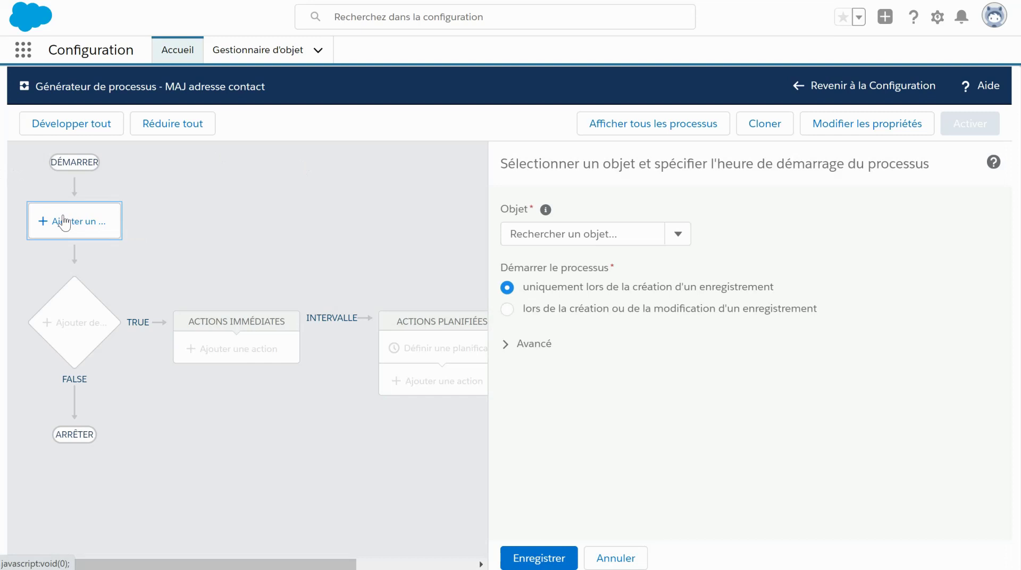
left_click(641, 230)
type("compte")
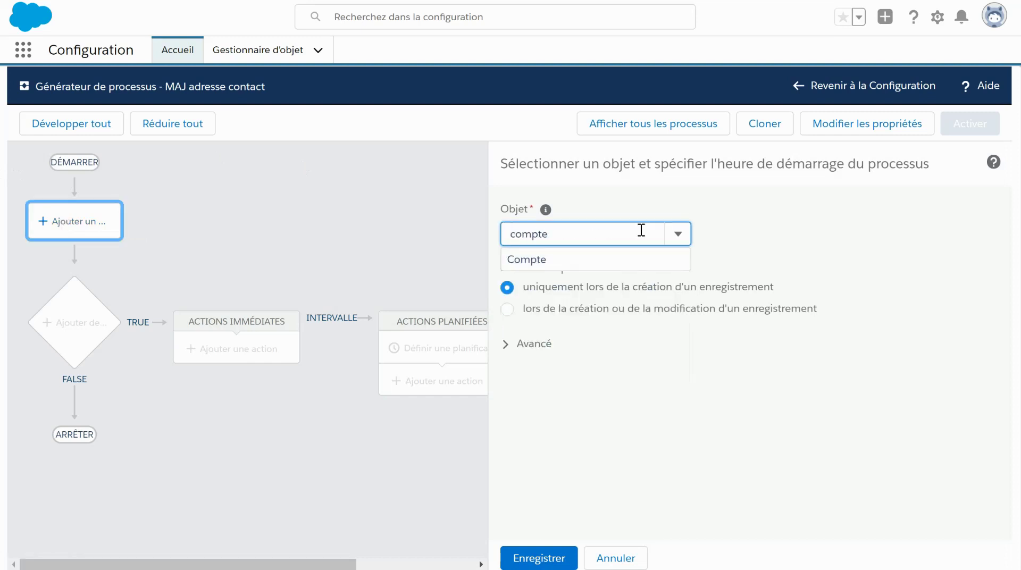
left_click(617, 260)
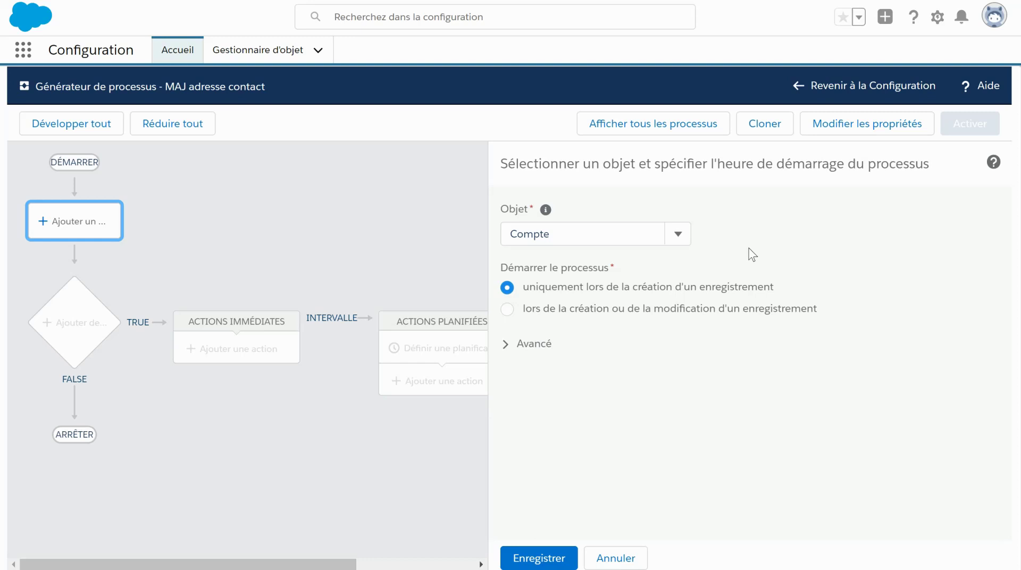
left_click(508, 309)
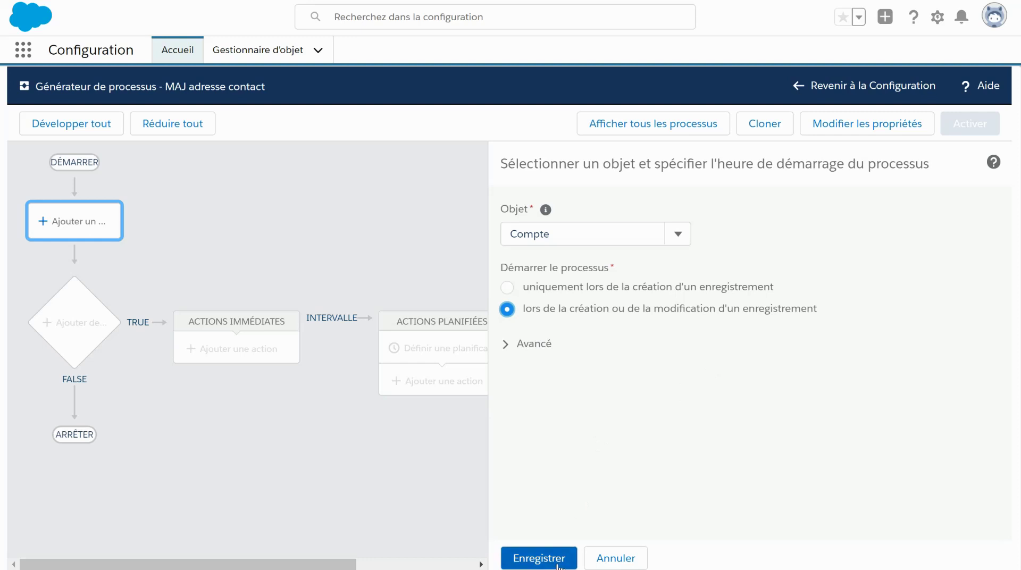
left_click(541, 556)
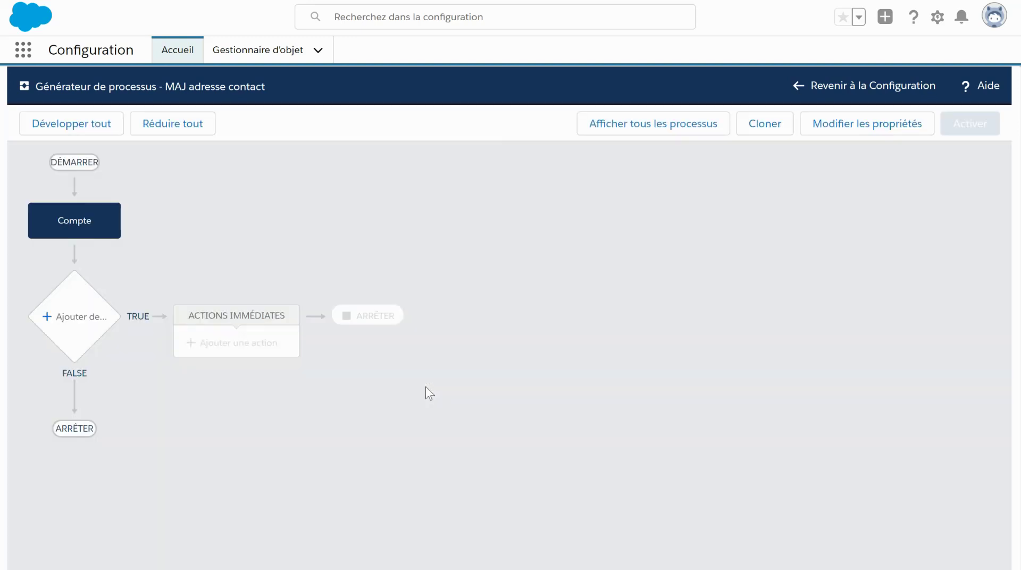
- Add a first criterion named "Pas de critère" with the option "Aucun critère, exécuter simplement les actions !"
left_click(85, 313)
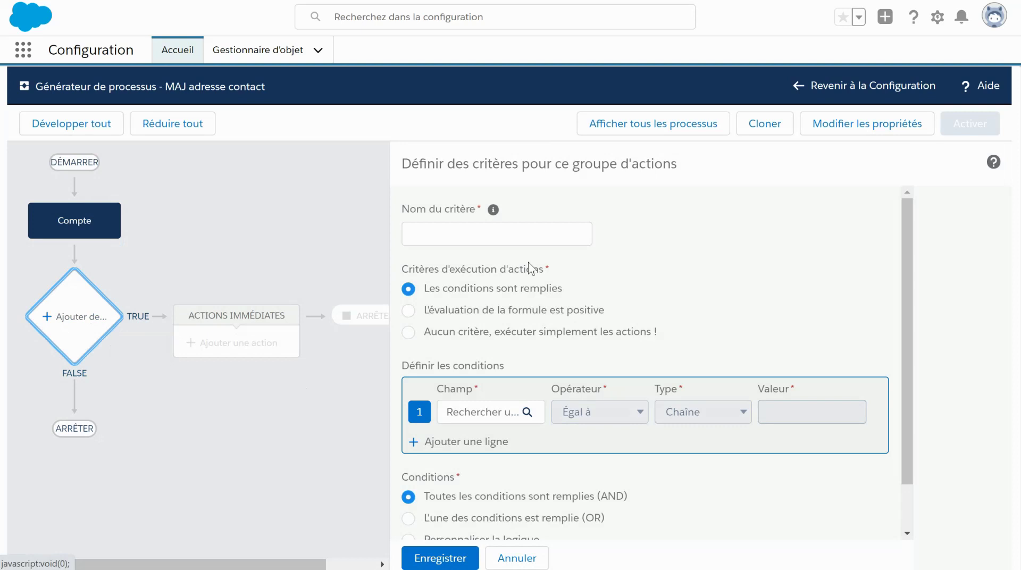
left_click(497, 240)
type("Pas de critère")
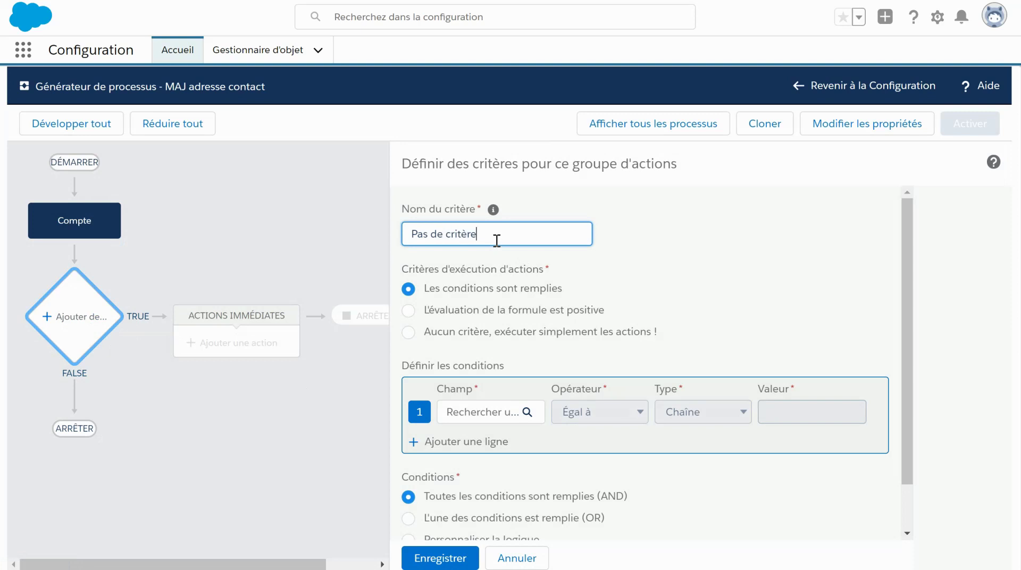
left_click(428, 336)
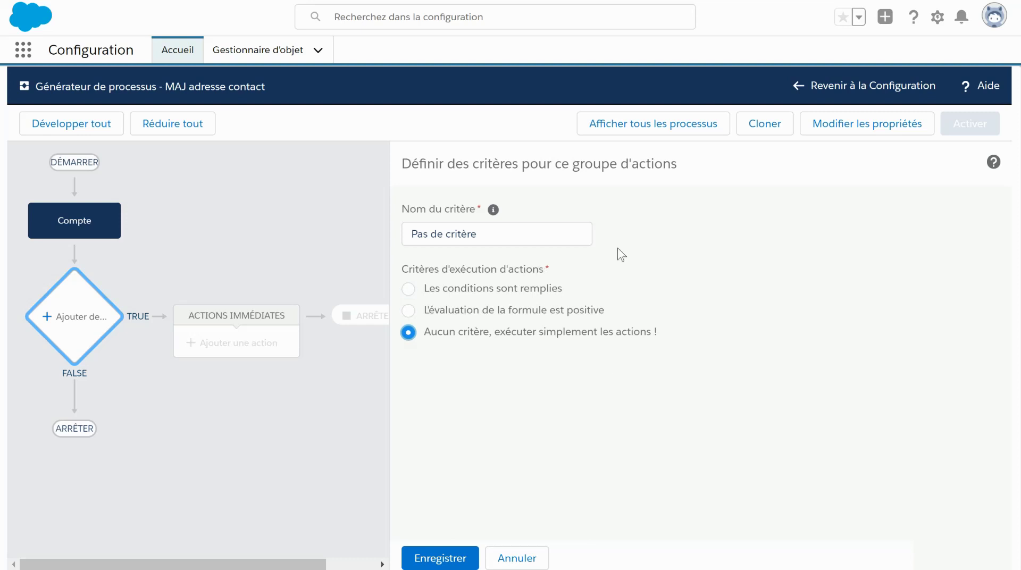
- Rename the criterion "Seulement les clients du 78" and make it run its actions when "Les conditions sont remplies"
left_click_drag(509, 228, 328, 224)
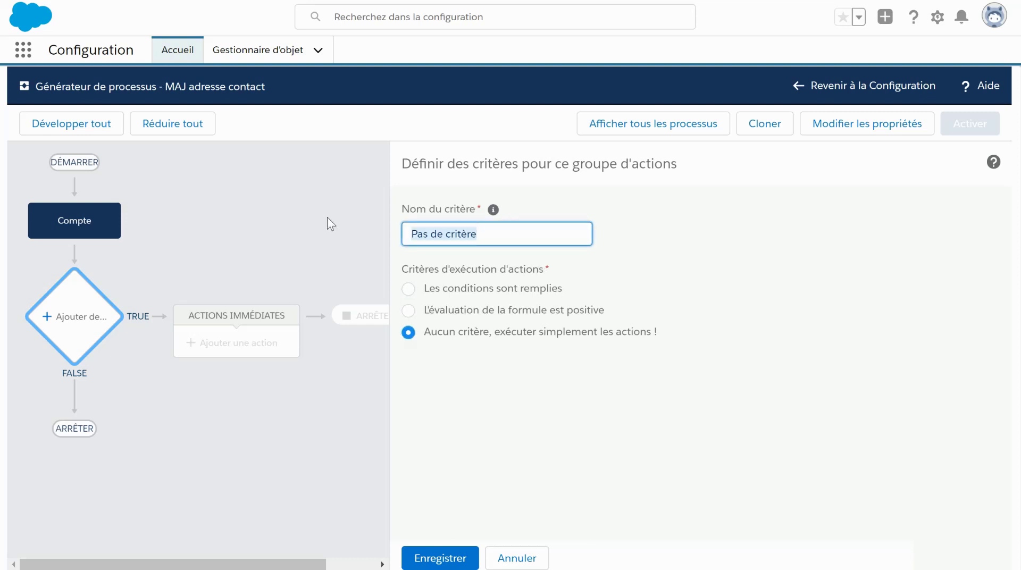
type("s")
key("BackSpace")
key("BackSpace")
type("Seulement les")
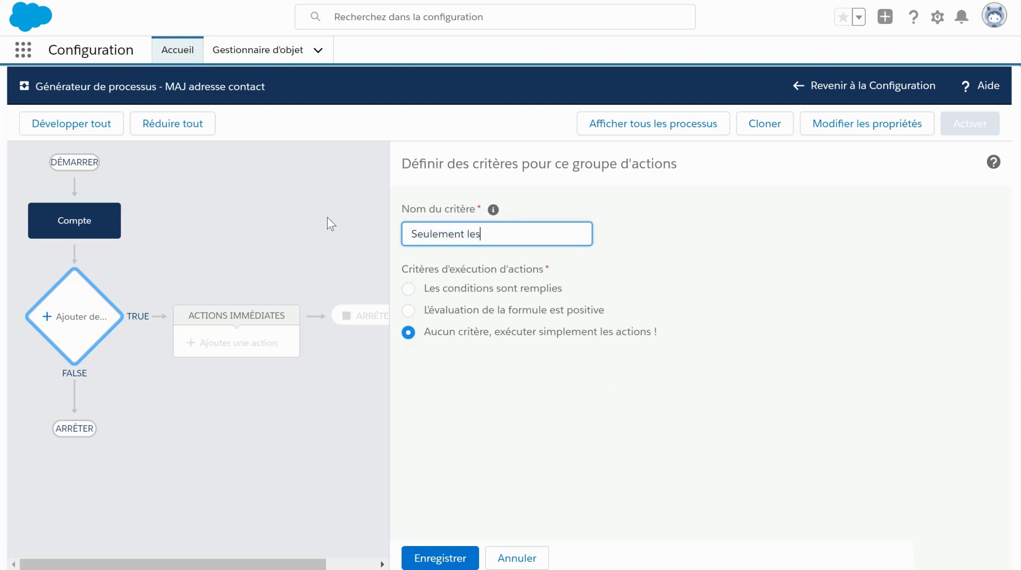
type(" clients du 78")
key("Tab")
left_click(429, 282)
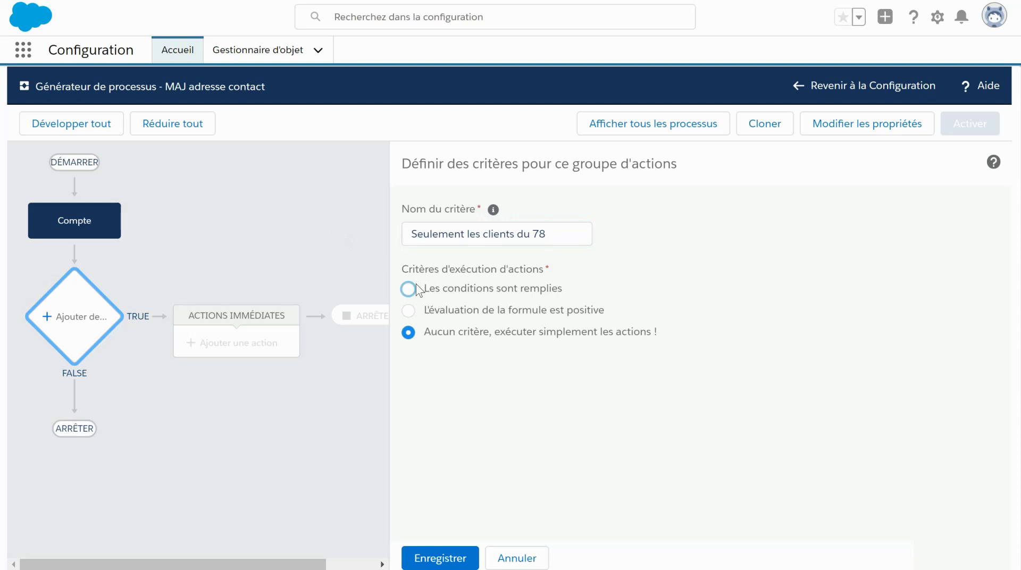
- Choose the account's "Code postal de facturation" as the field of the first condition
left_click(481, 419)
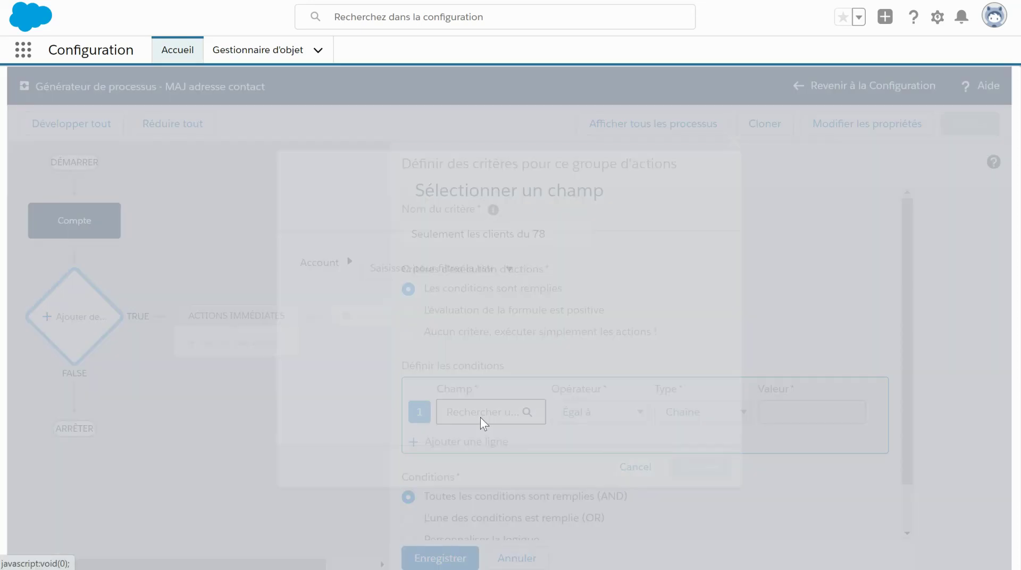
type("code pos")
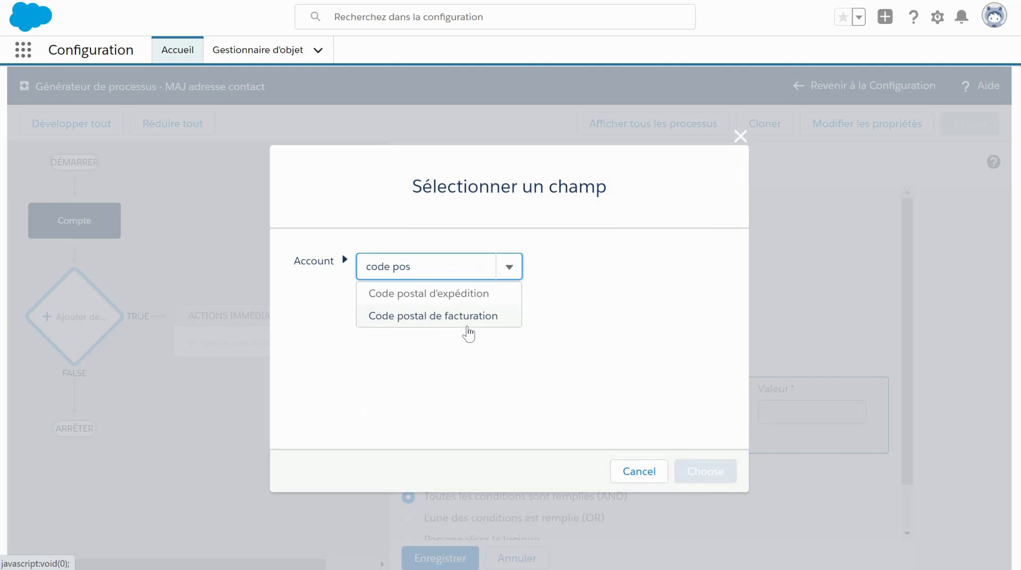
left_click_drag(294, 264, 336, 268)
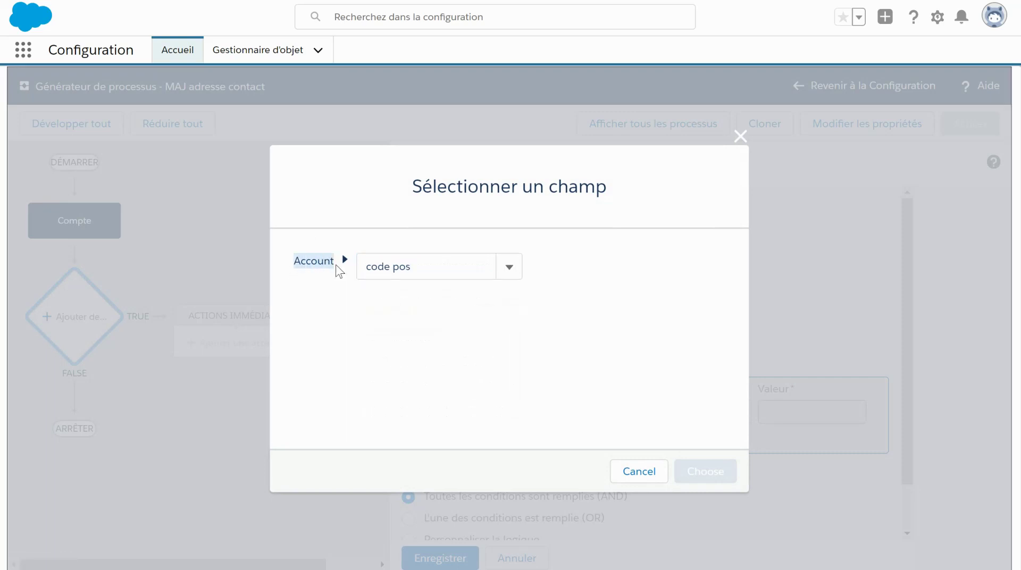
left_click(424, 268)
type("tal")
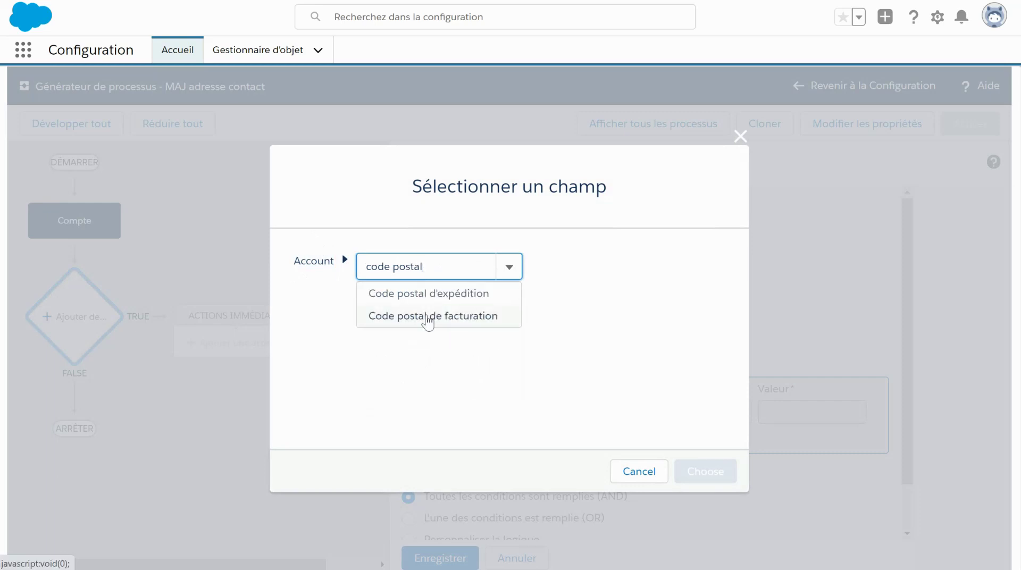
left_click(426, 316)
left_click(697, 471)
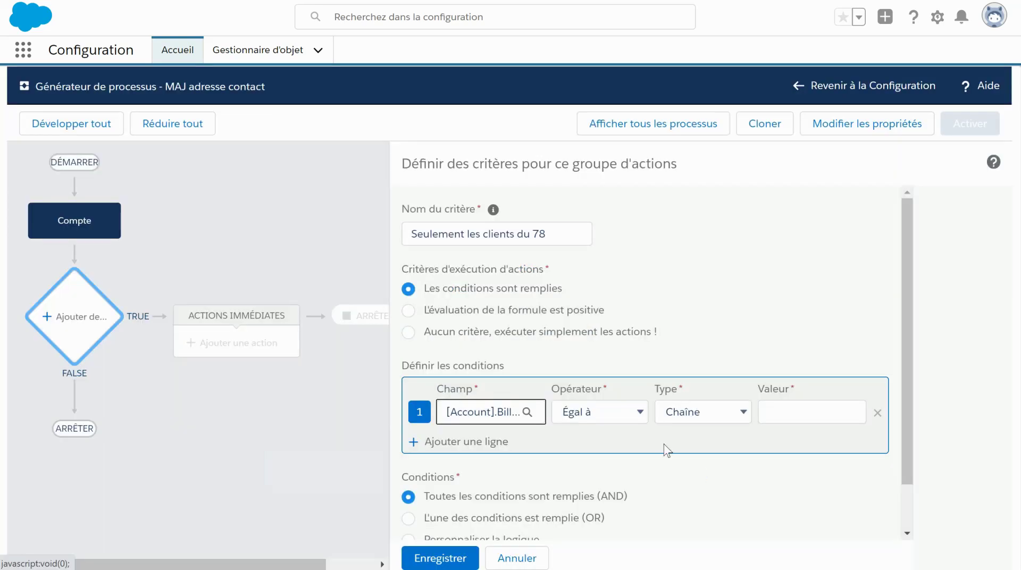
- Set the billing postal code condition to "Commence par" 78 and save the criterion
left_click(612, 418)
left_click(617, 292)
left_click(701, 417)
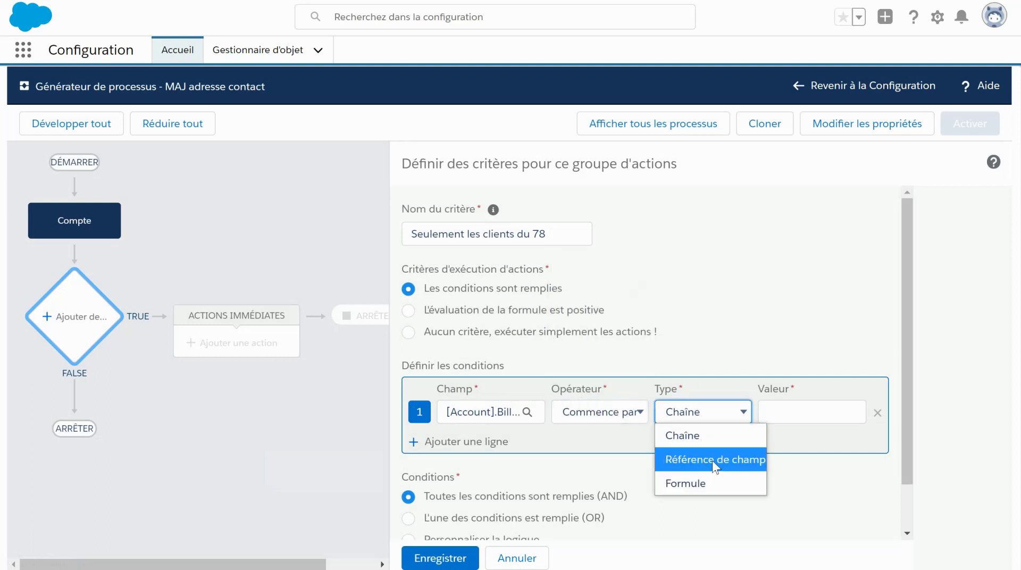
left_click(800, 417)
type("78")
key("Tab")
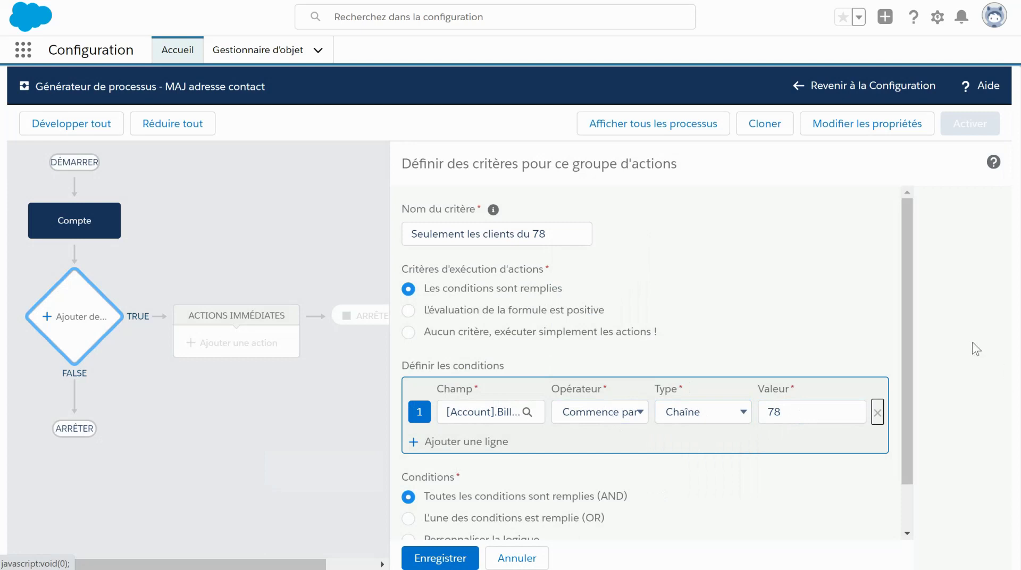
scroll(908, 315, "down", 1)
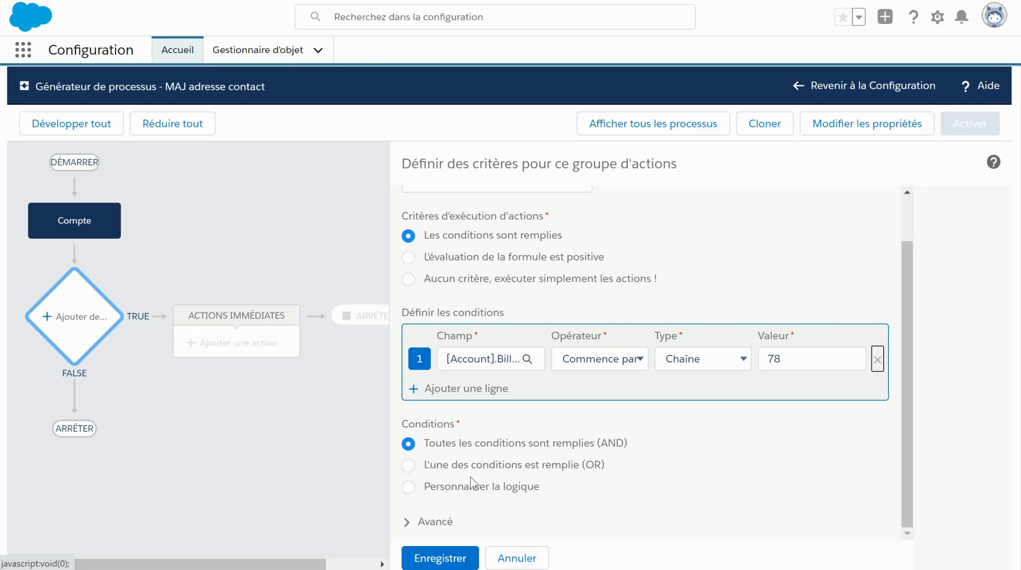
left_click(453, 558)
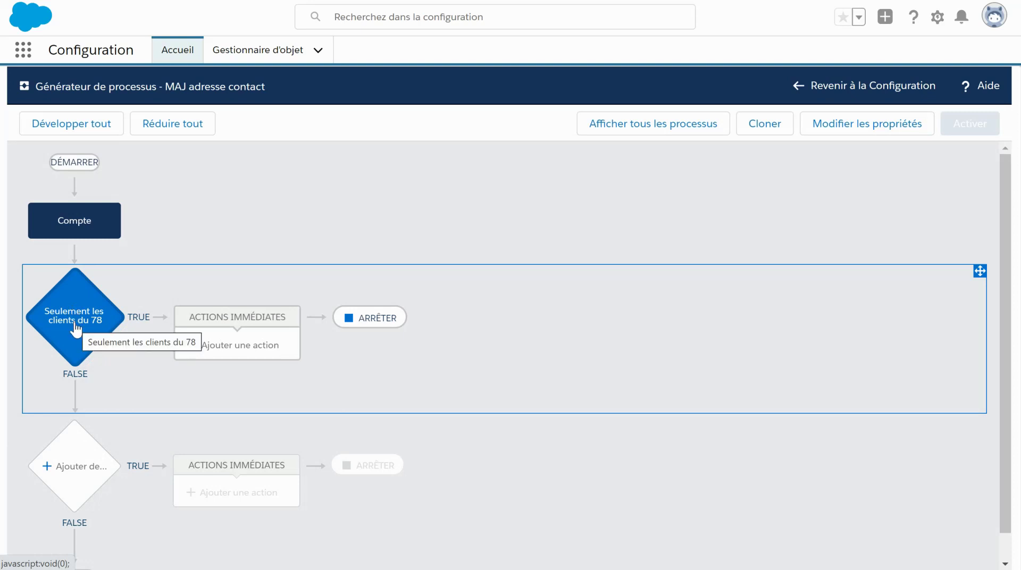
- Add an immediate action of type "Mettre à jour les enregistrements" named "MAJ adresse contact" to the criterion
left_click(235, 350)
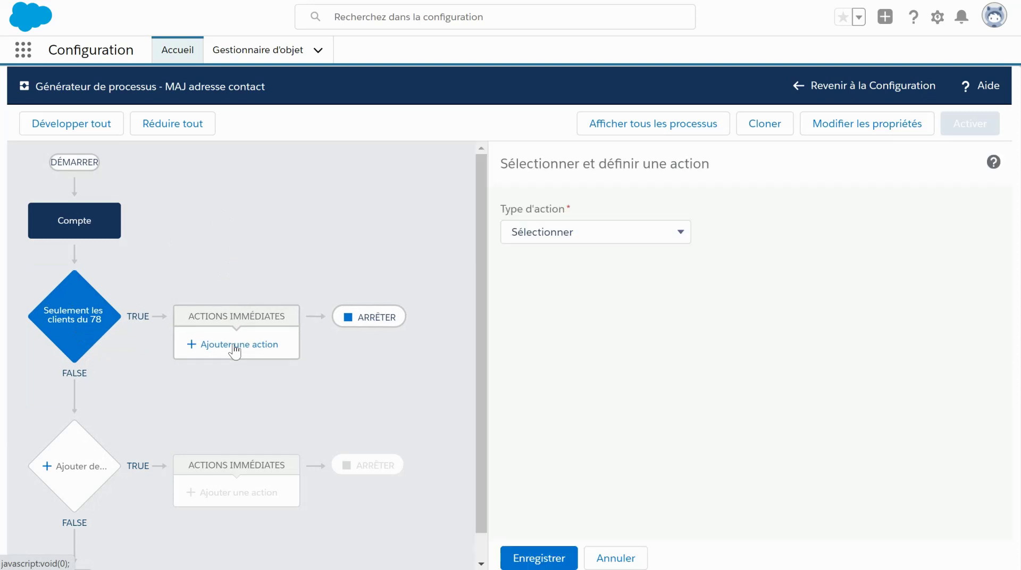
left_click(656, 232)
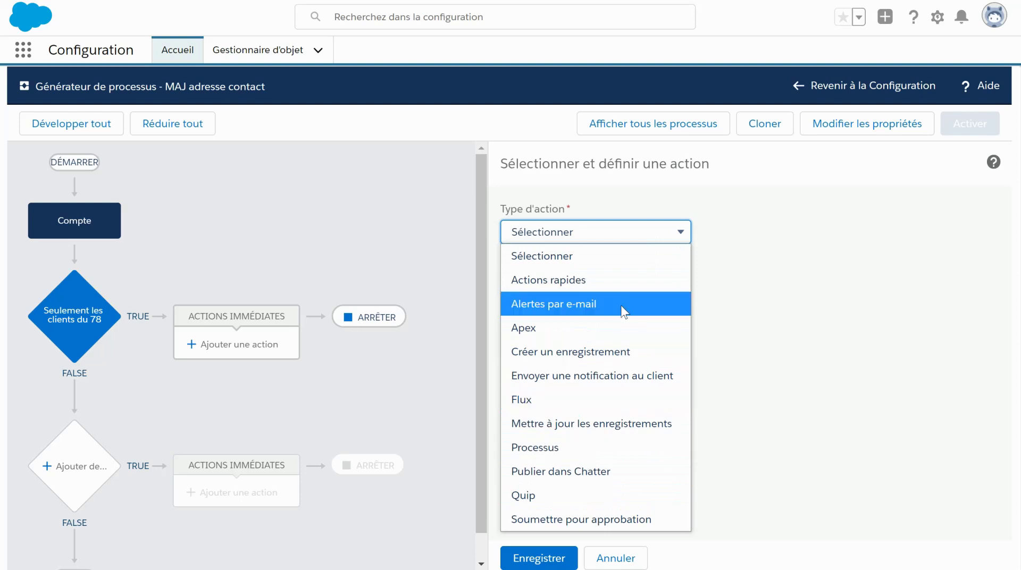
left_click(617, 425)
left_click(548, 287)
type("MAJ adresse contact")
key("Tab")
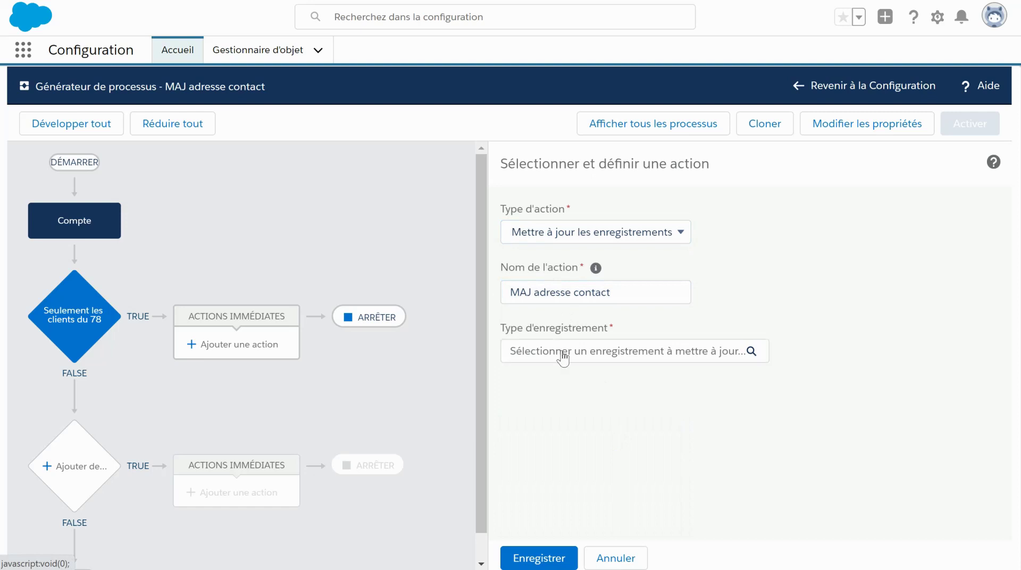
- Choose the Contacts associated with the Account as the records the action updates
left_click(563, 358)
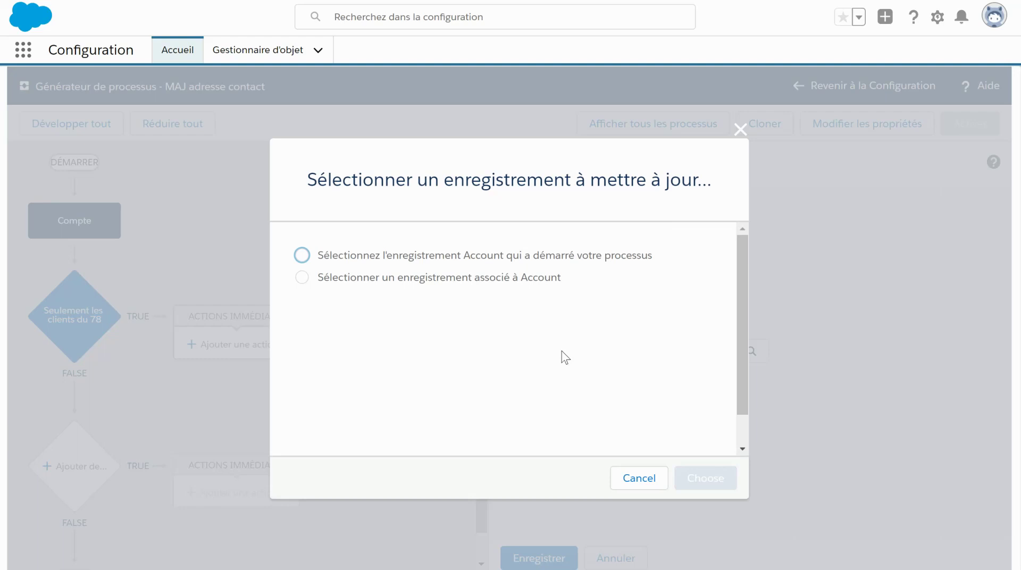
left_click(301, 277)
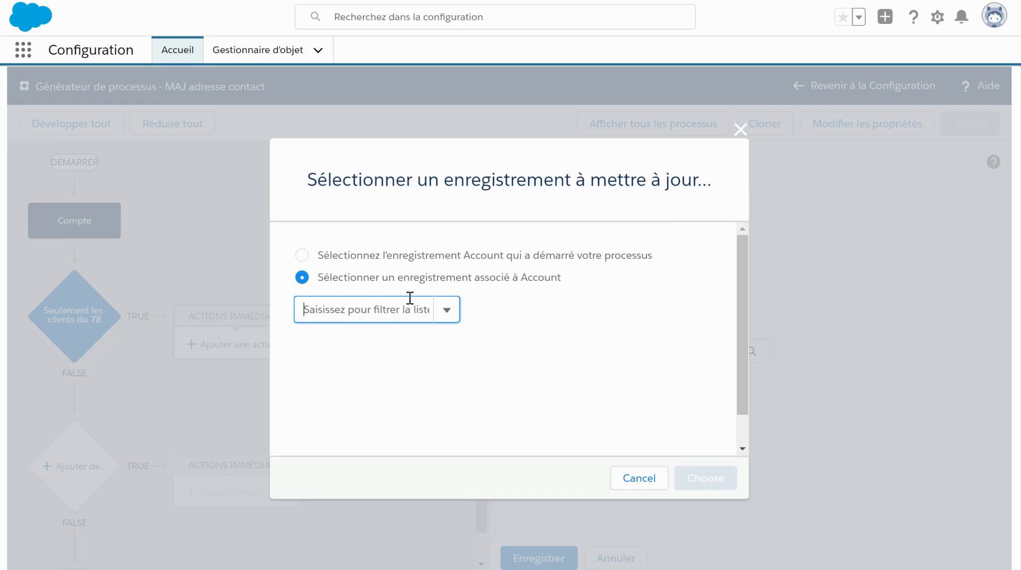
type("contact")
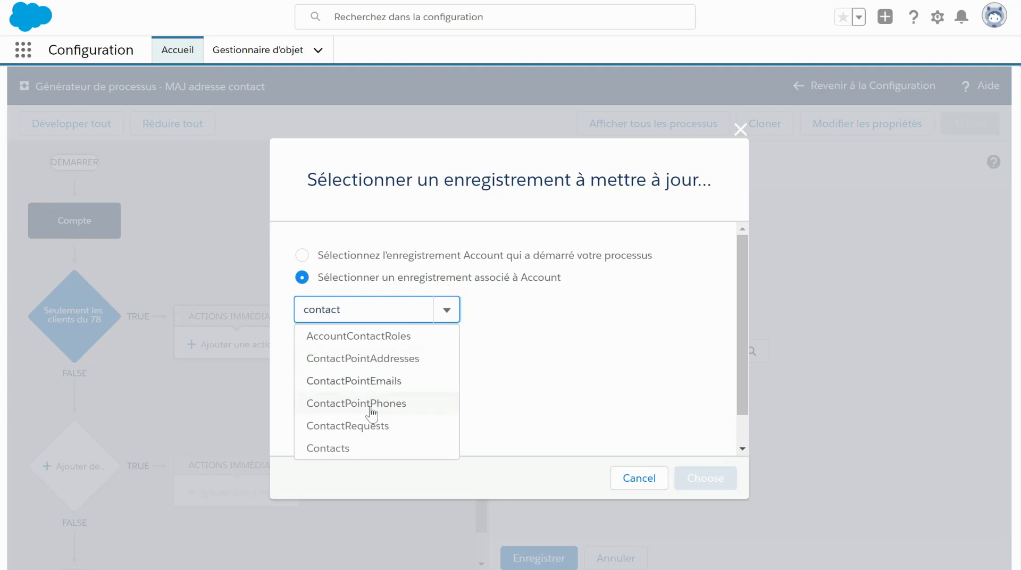
left_click(350, 446)
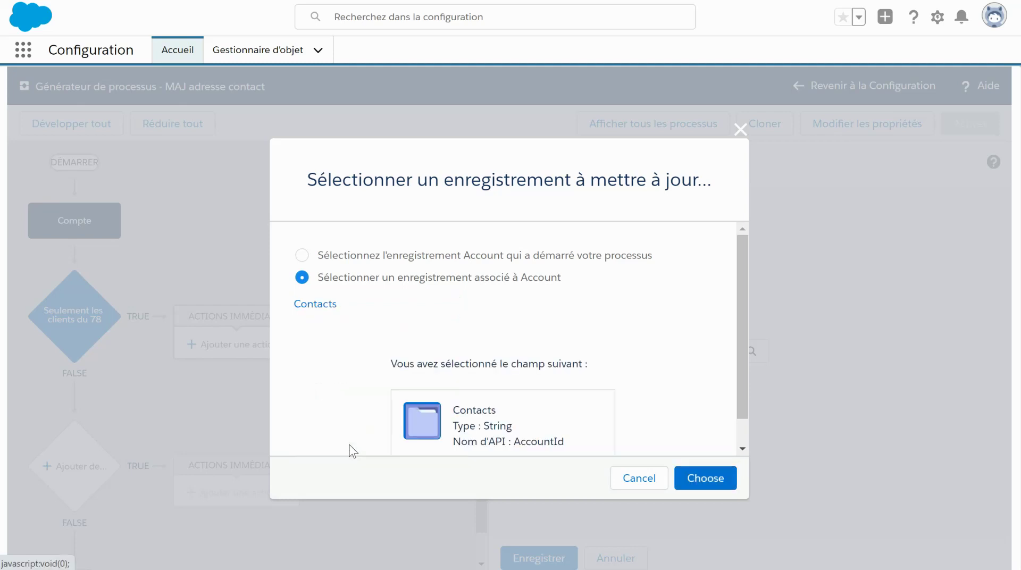
left_click(711, 479)
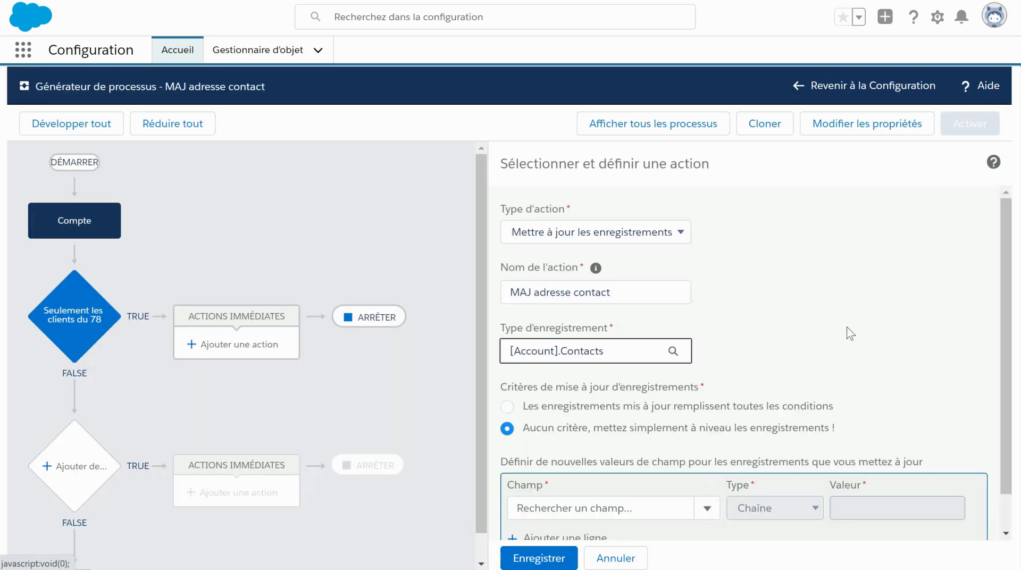
- Restrict the update to records meeting all conditions, with a filter on Rue using the operator "Est nul"
left_click_drag(1004, 263, 1000, 332)
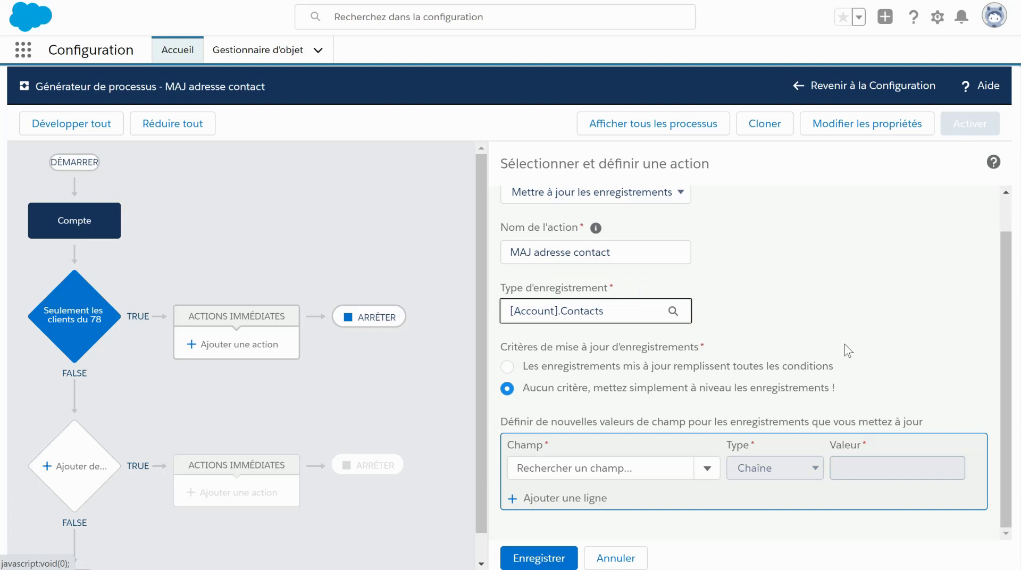
left_click(508, 368)
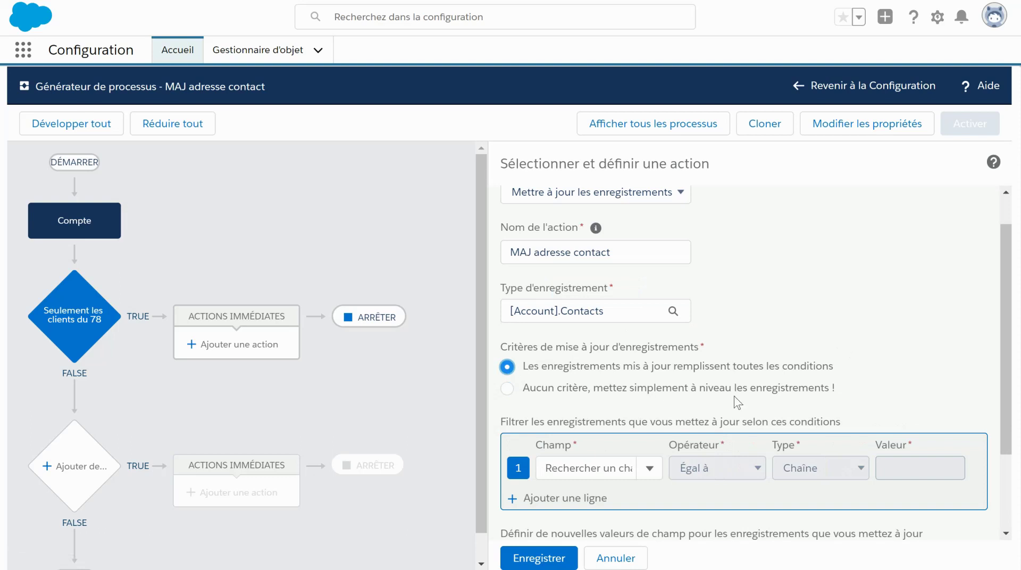
scroll(958, 351, "down", 2)
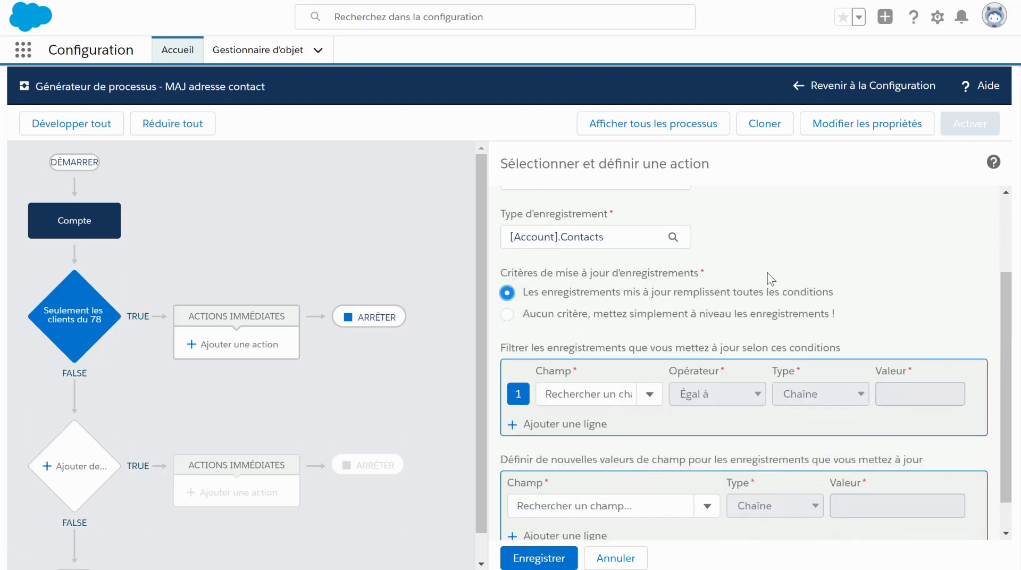
left_click(590, 391)
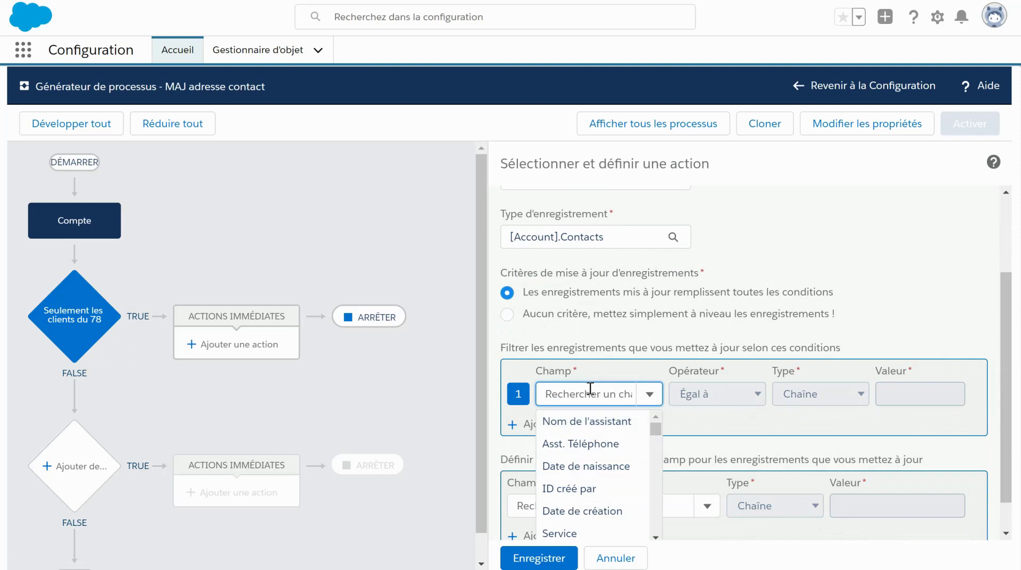
type("rue")
left_click(587, 426)
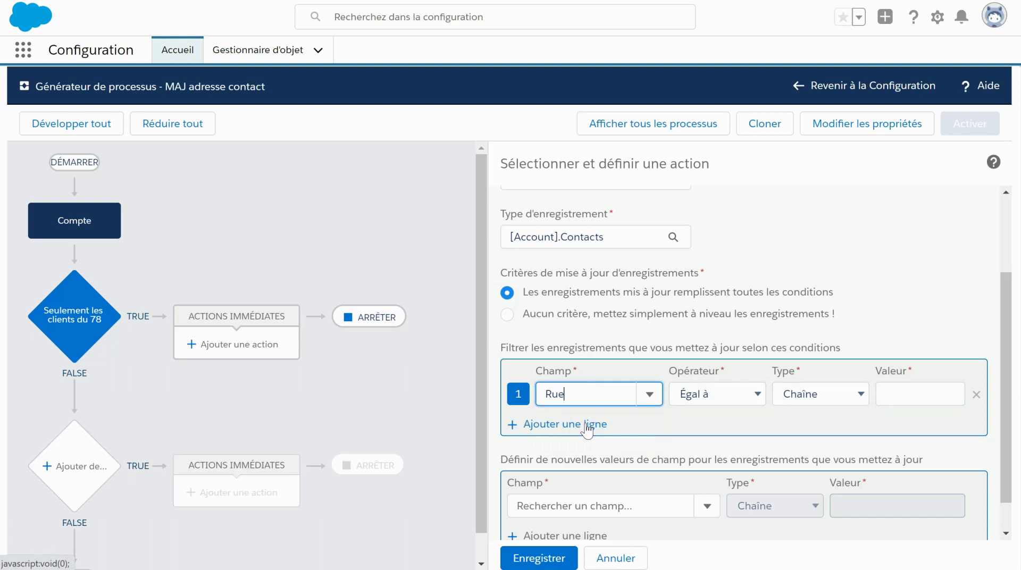
left_click(737, 393)
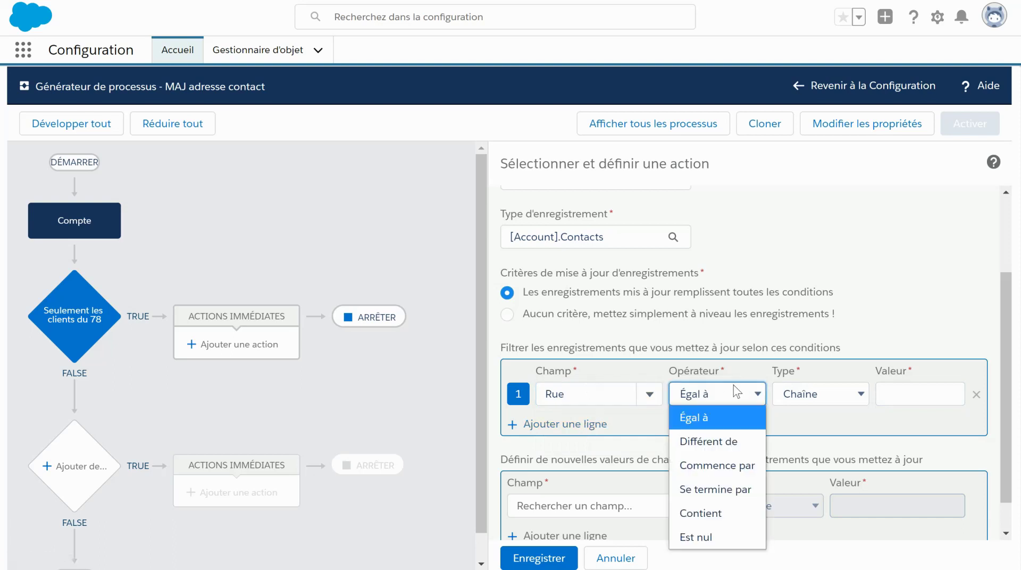
left_click(697, 538)
scroll(691, 346, "down", 1)
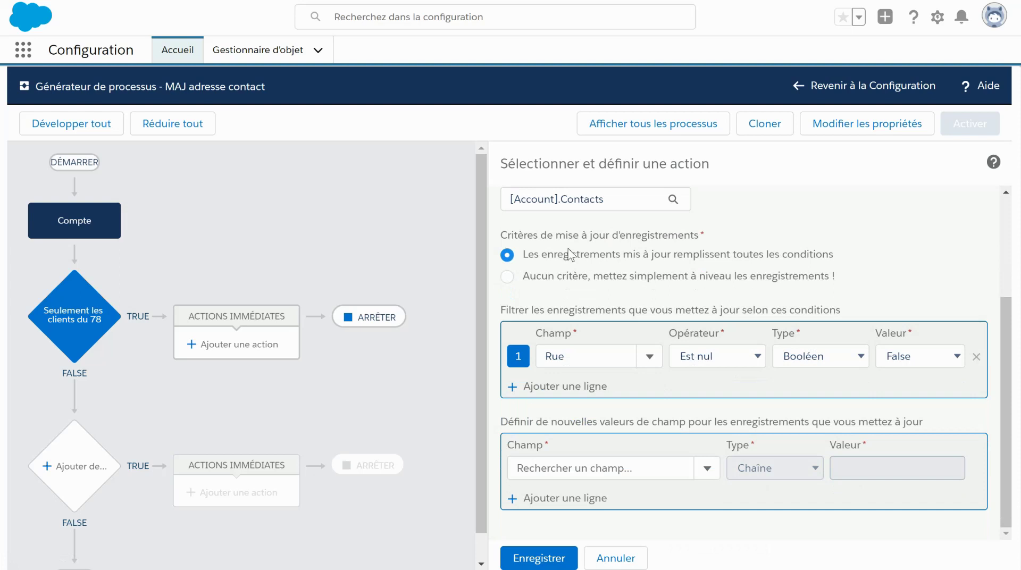
- Set the contacts' Code postal to a field reference to the account's Code postal de facturation
left_click(647, 477)
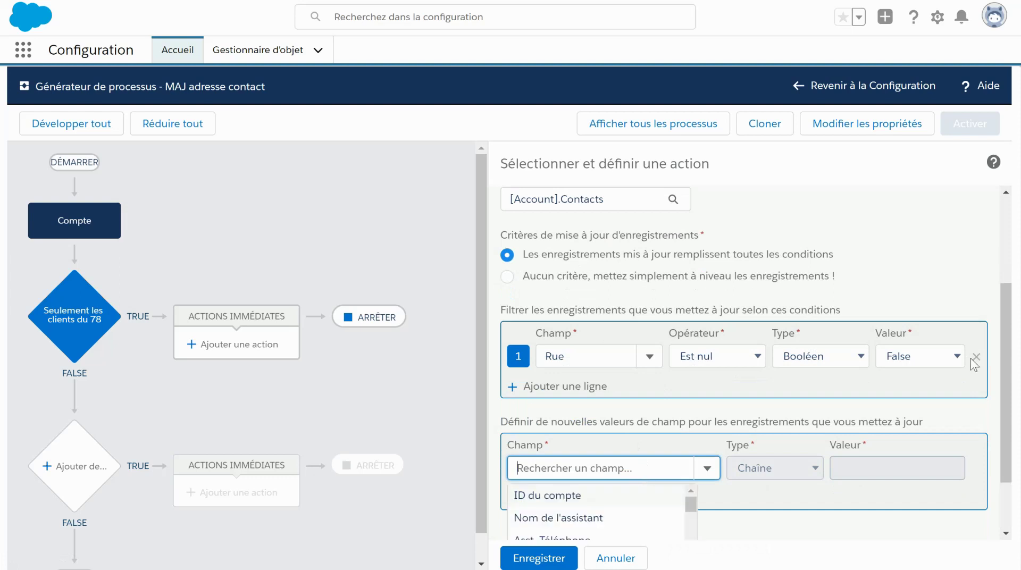
left_click_drag(1011, 384, 1012, 410)
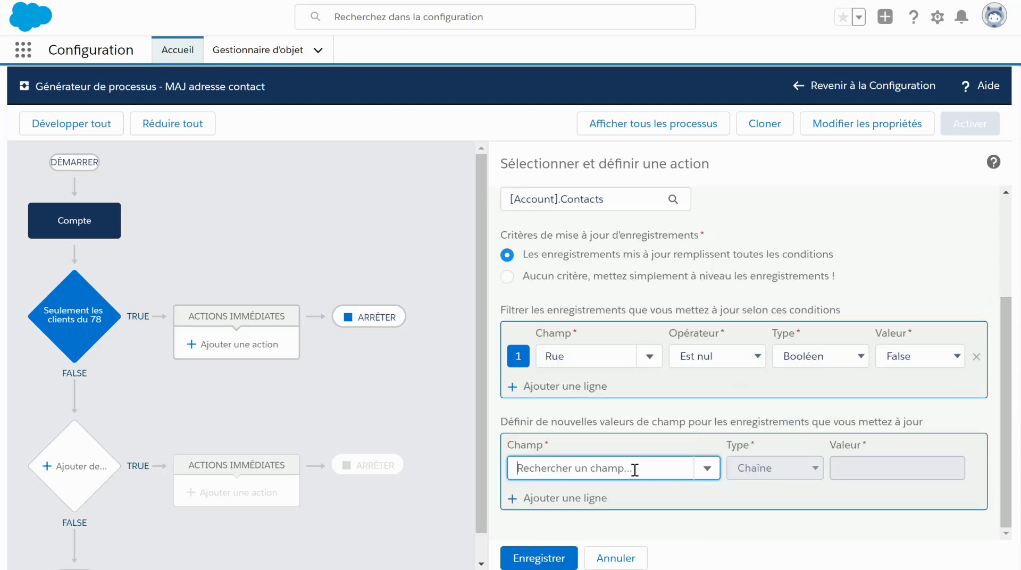
type("code pos")
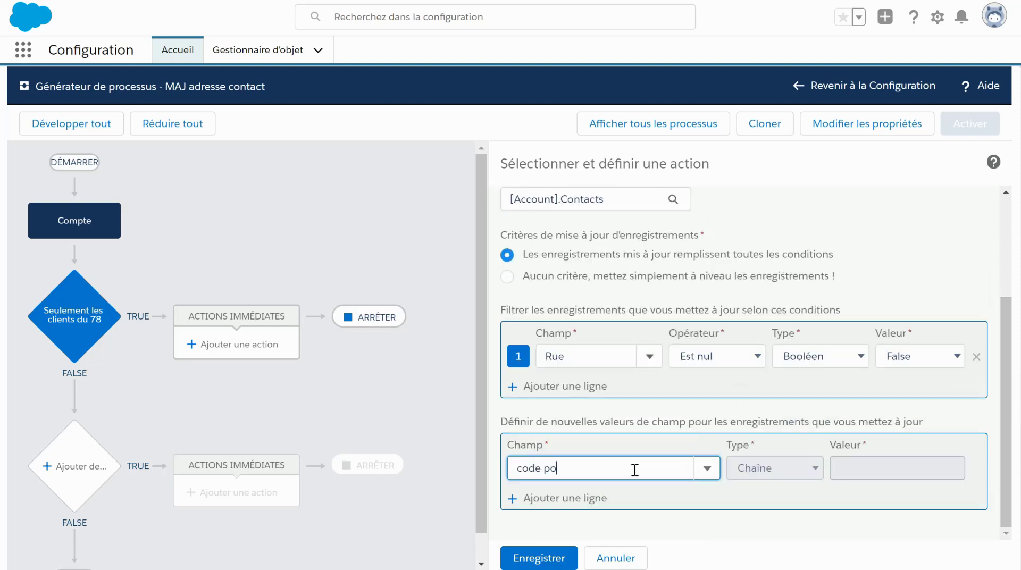
left_click(595, 495)
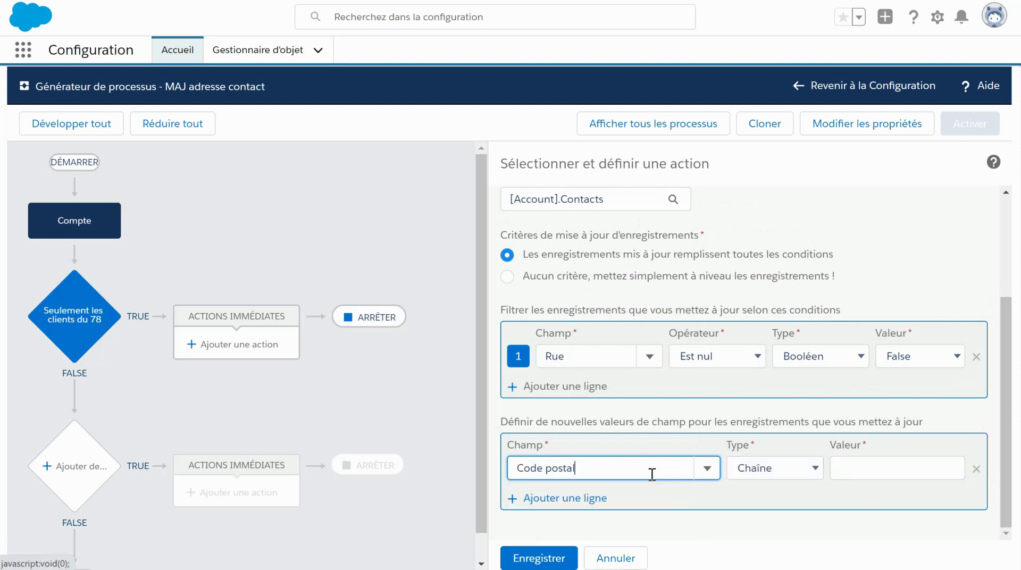
left_click(793, 468)
left_click(798, 396)
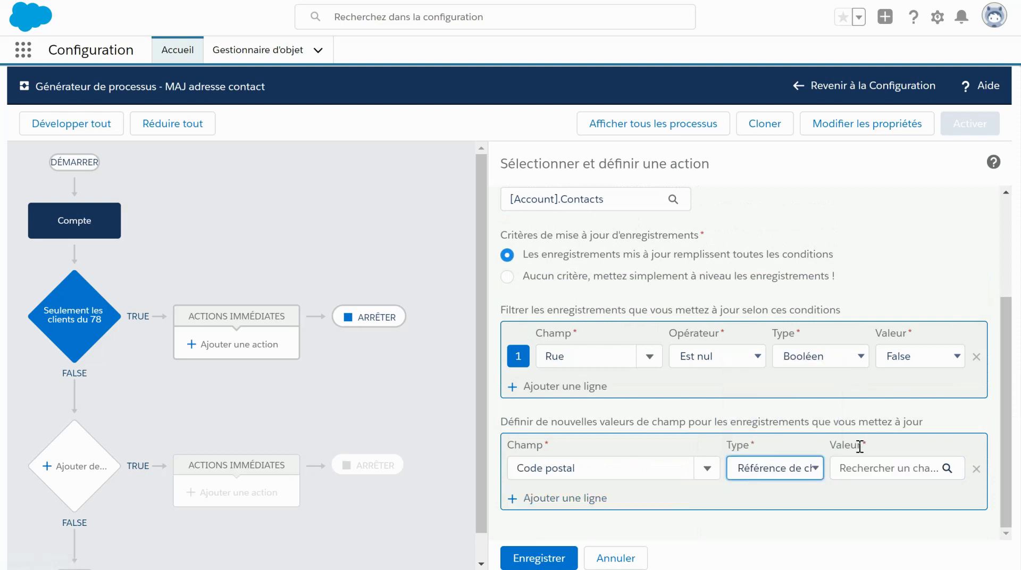
left_click(863, 478)
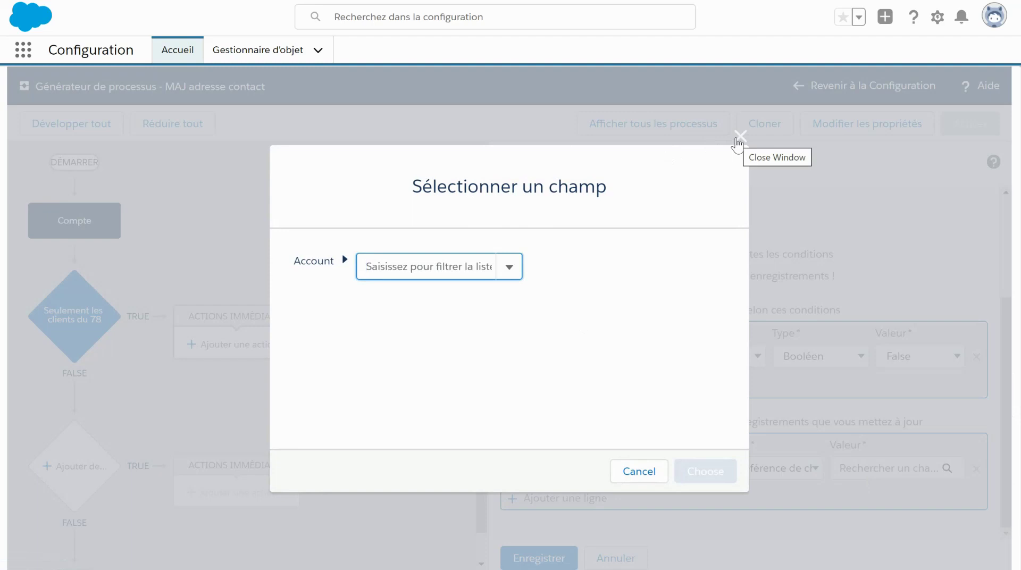
type("code postal")
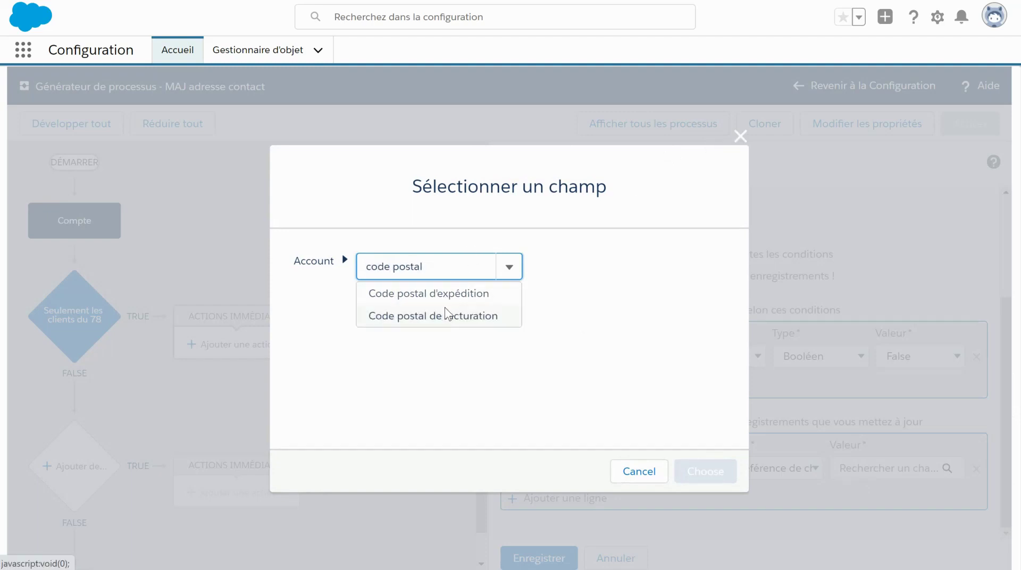
left_click(447, 316)
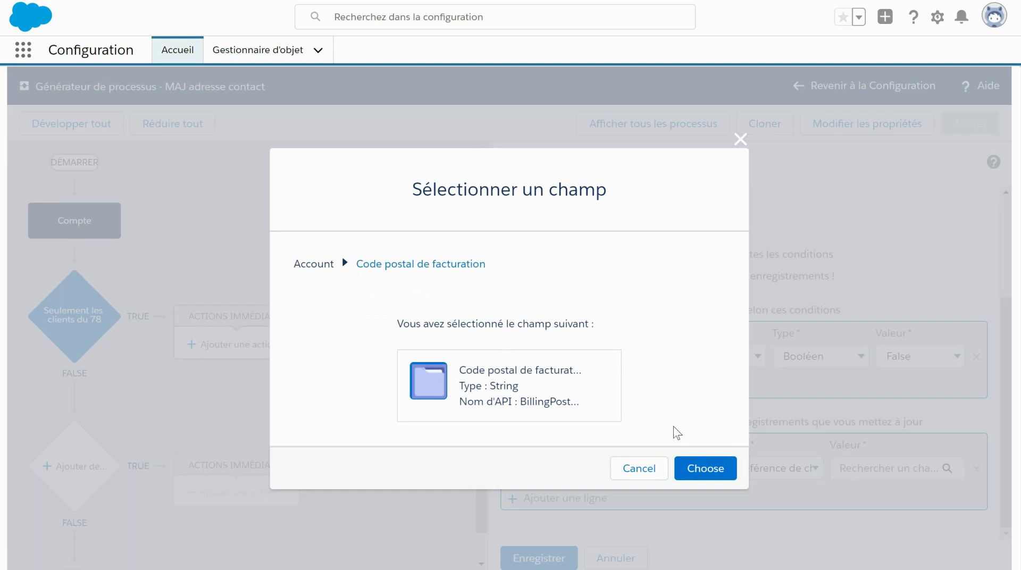
left_click(683, 468)
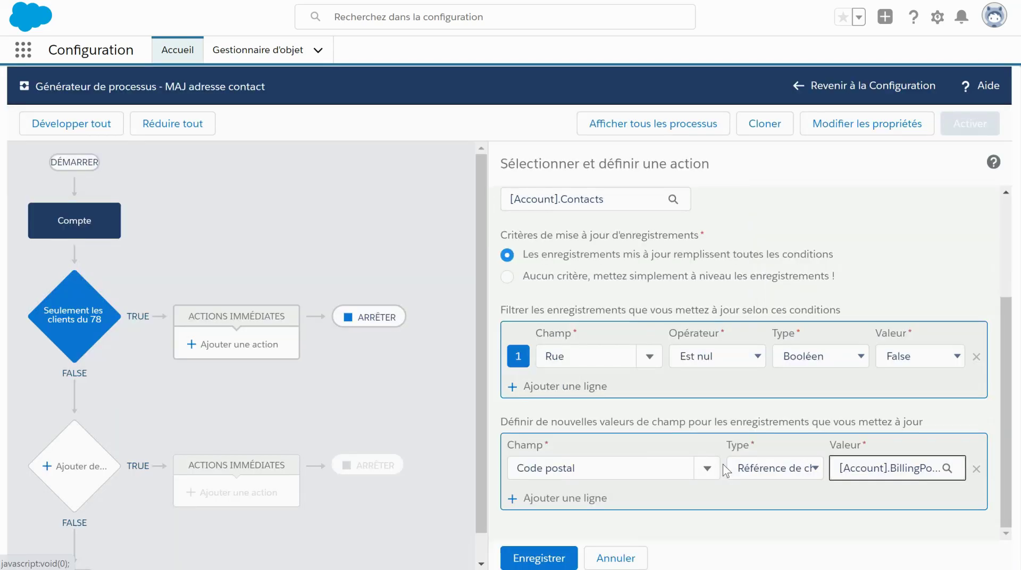
- Choose the account's Code postal de facturation again as the value for Code postal
left_click(571, 469)
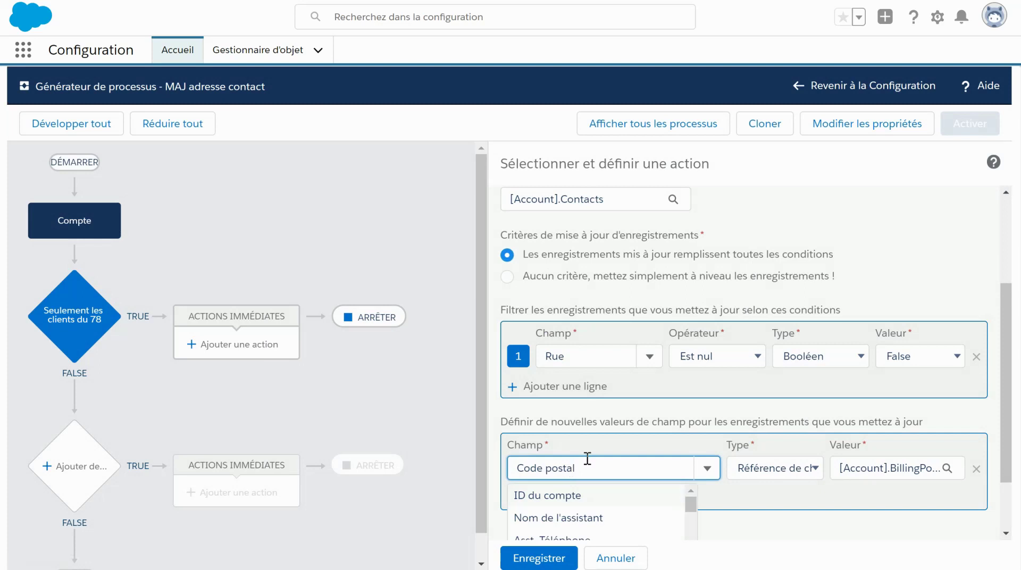
left_click(707, 466)
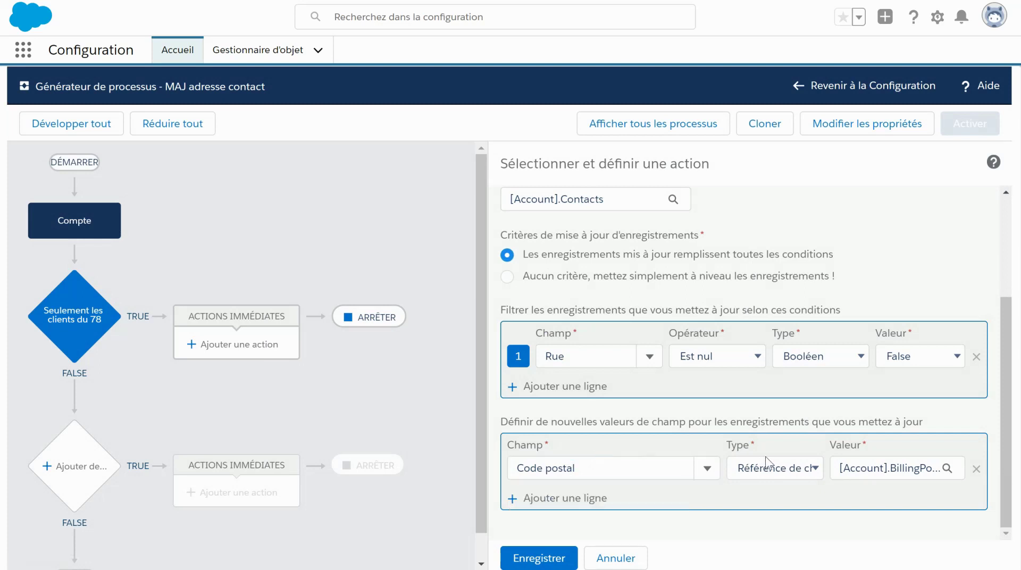
left_click(889, 469)
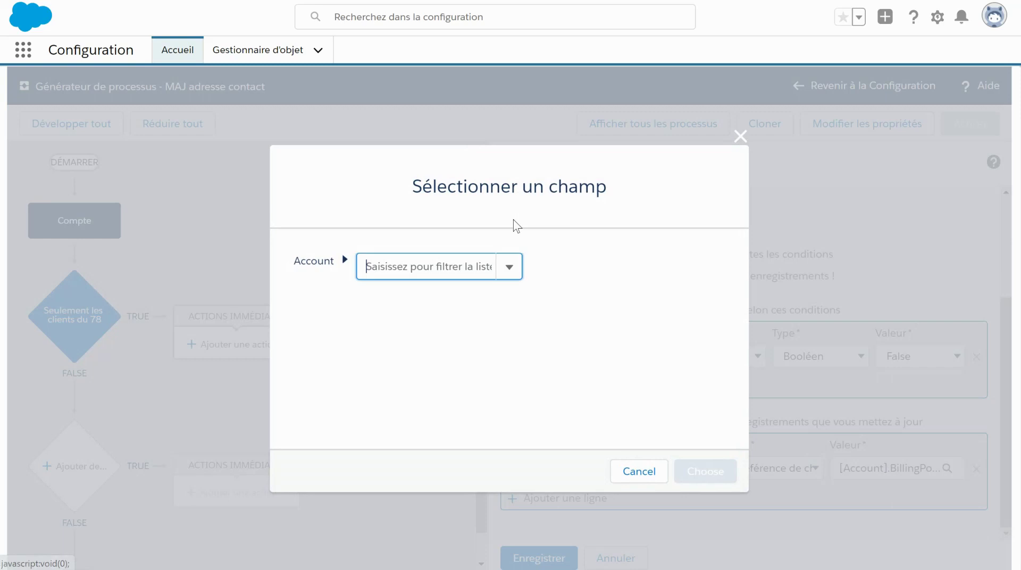
type("code posta")
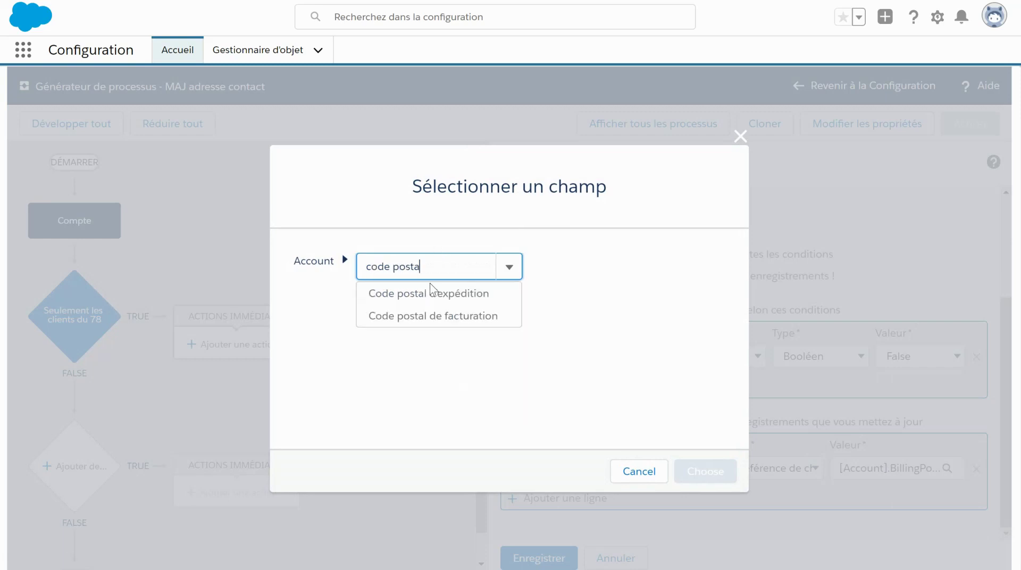
left_click(423, 318)
left_click(703, 462)
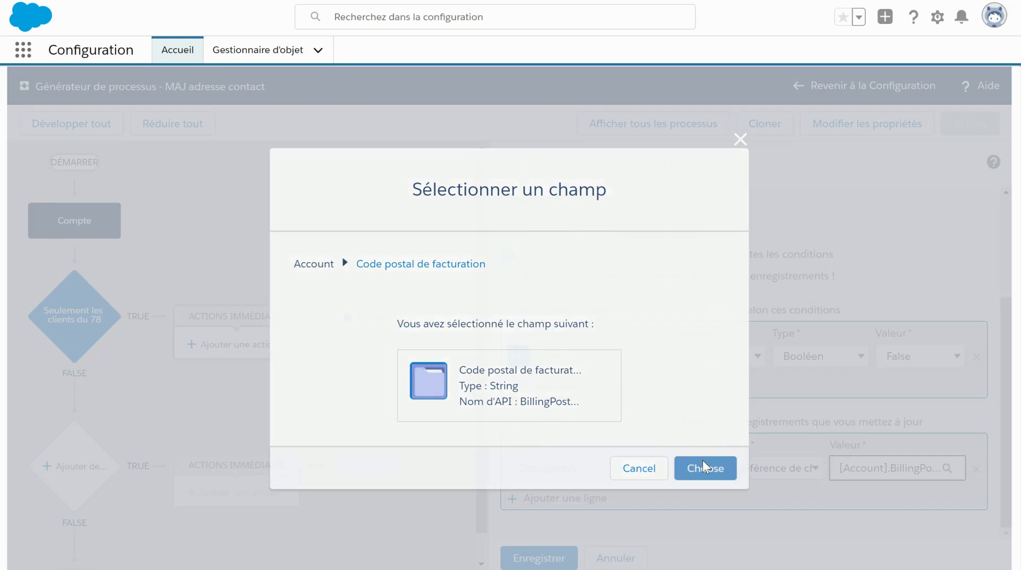
- Add a new value line setting Rue to a field reference to the account's Rue de facturation
left_click(546, 500)
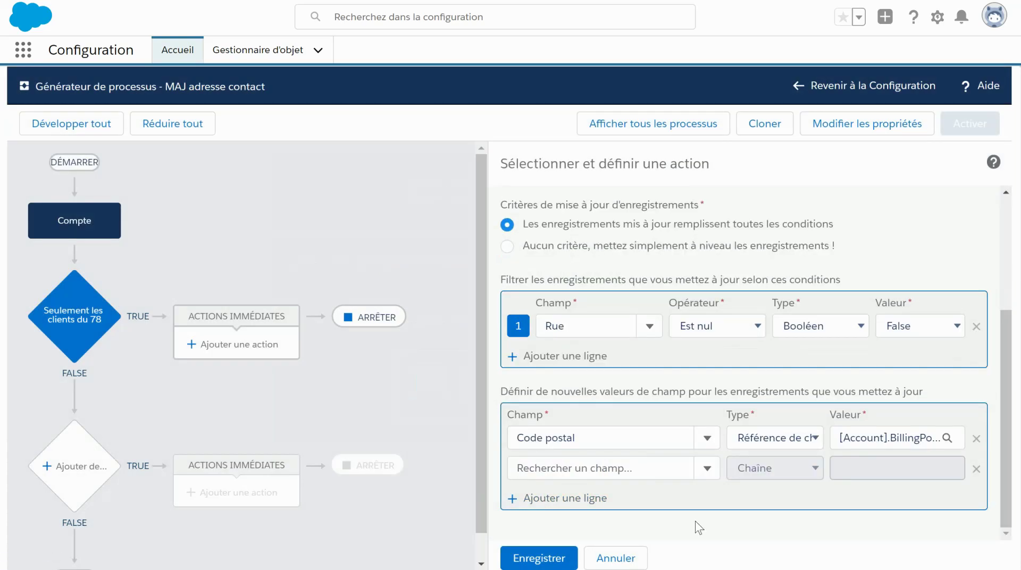
left_click(569, 473)
type("rue")
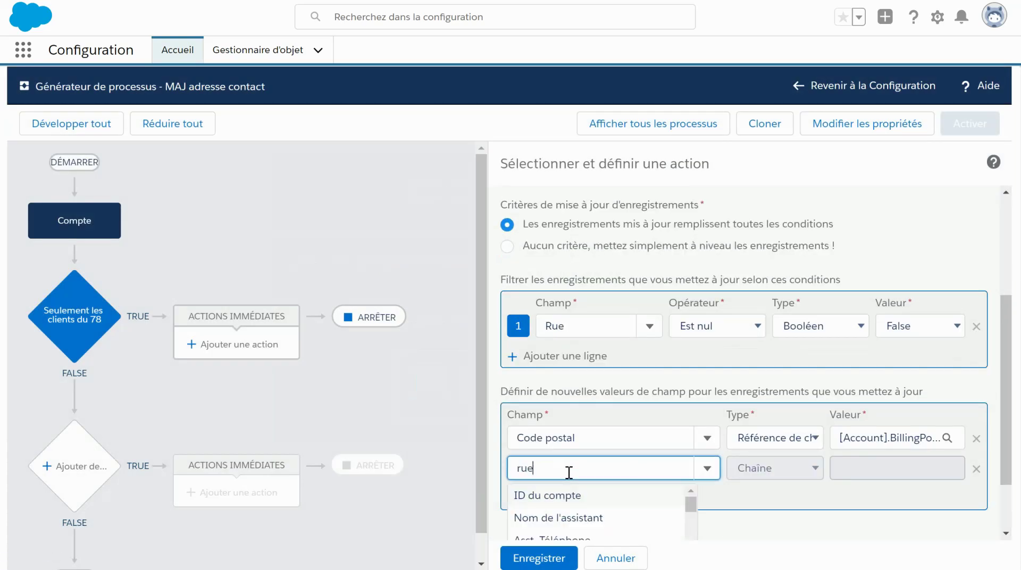
left_click(566, 497)
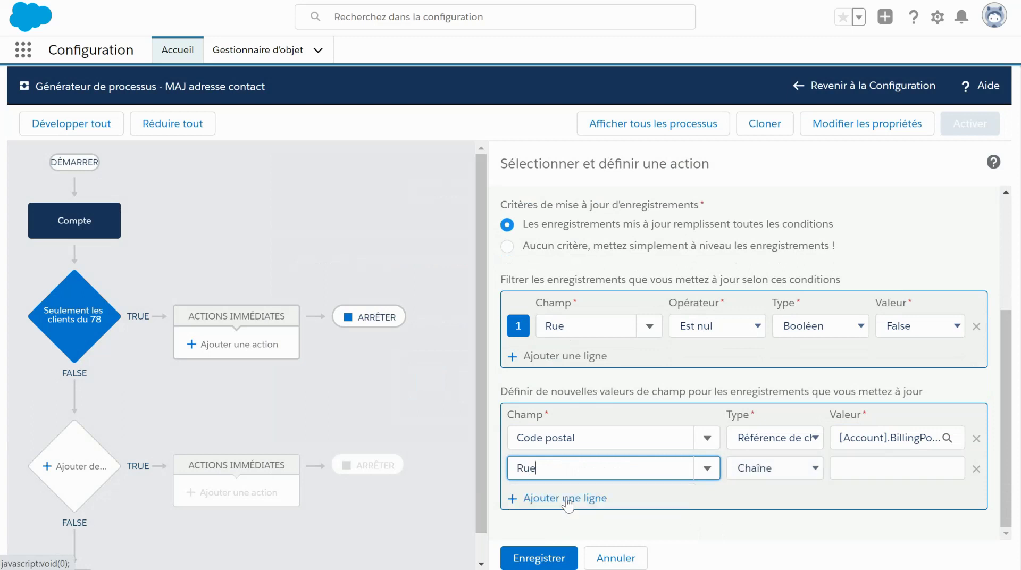
left_click(768, 475)
left_click(771, 396)
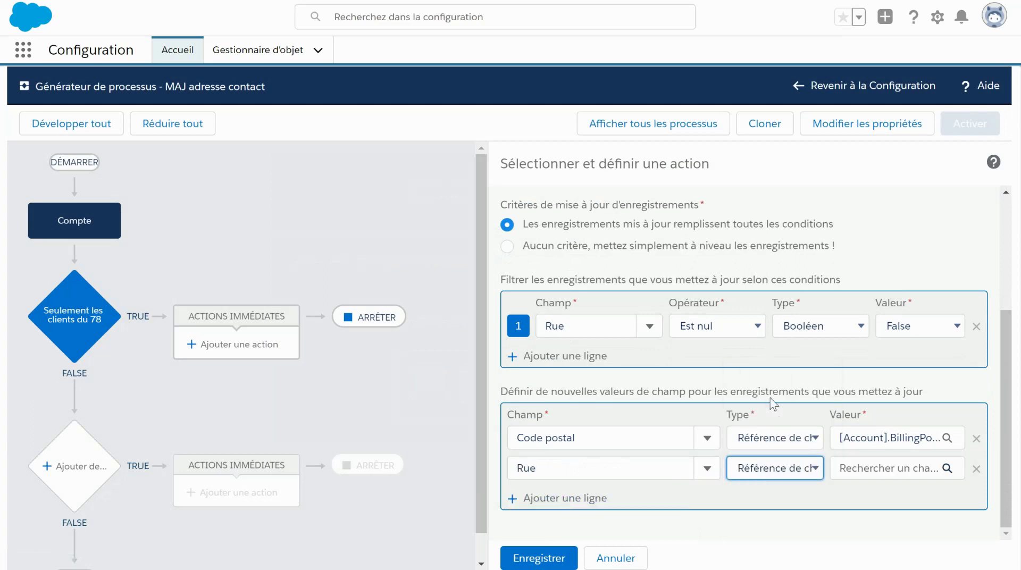
left_click(859, 464)
left_click(400, 265)
type("rue")
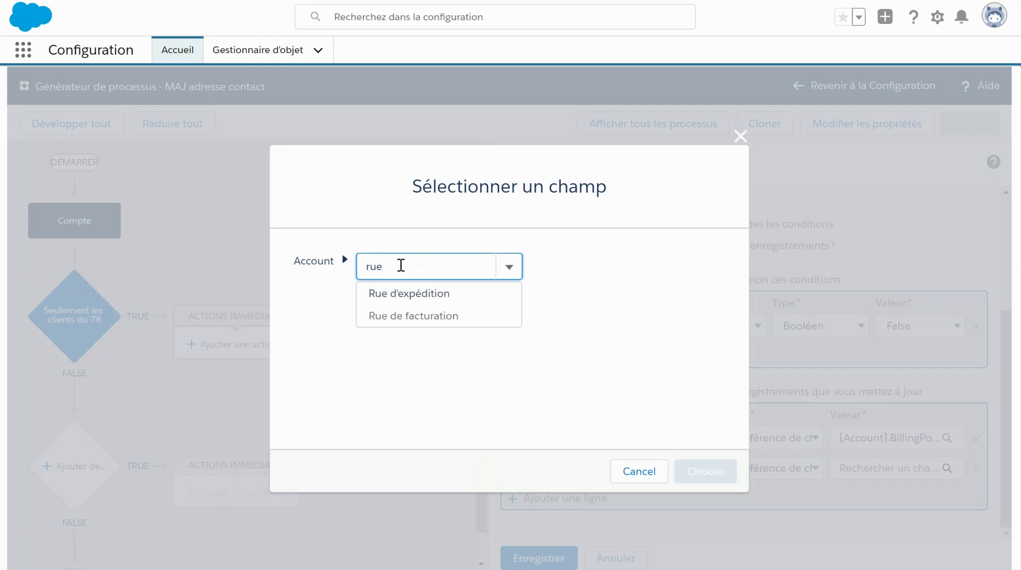
left_click(401, 317)
left_click(715, 468)
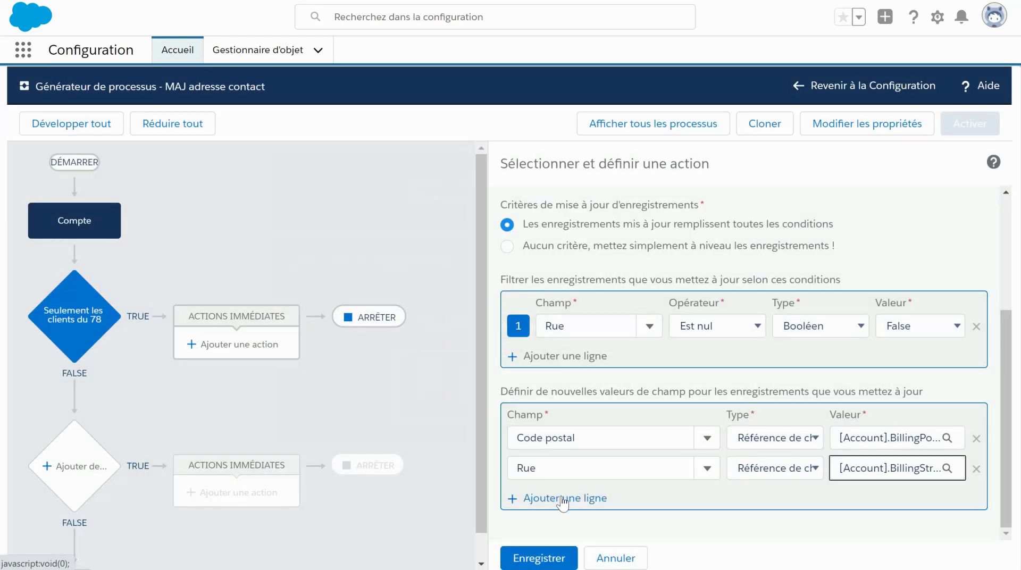
- Add a new value line setting Ville to a field reference to the account's Ville de facturation
left_click(540, 497)
left_click(552, 462)
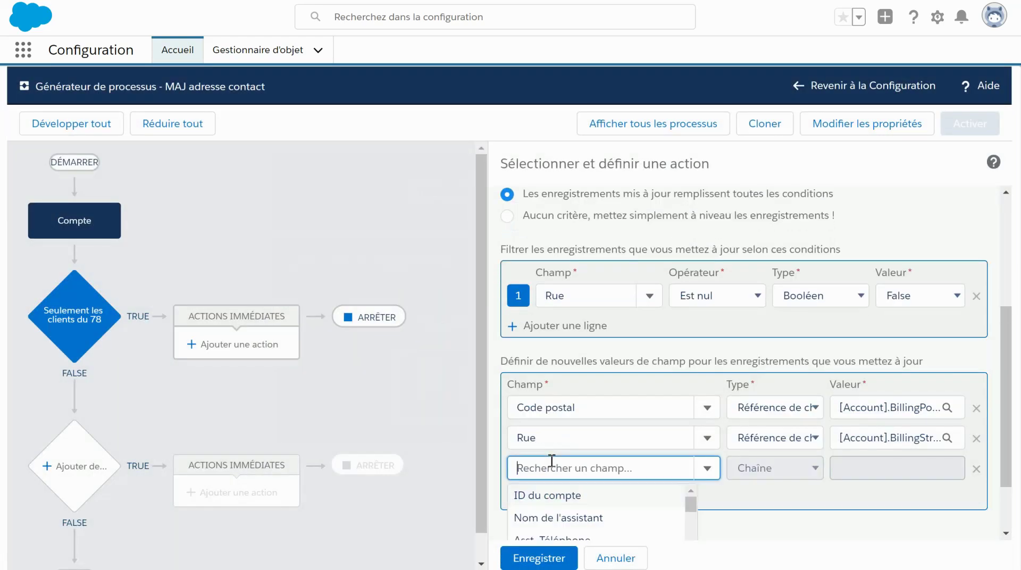
type("ville")
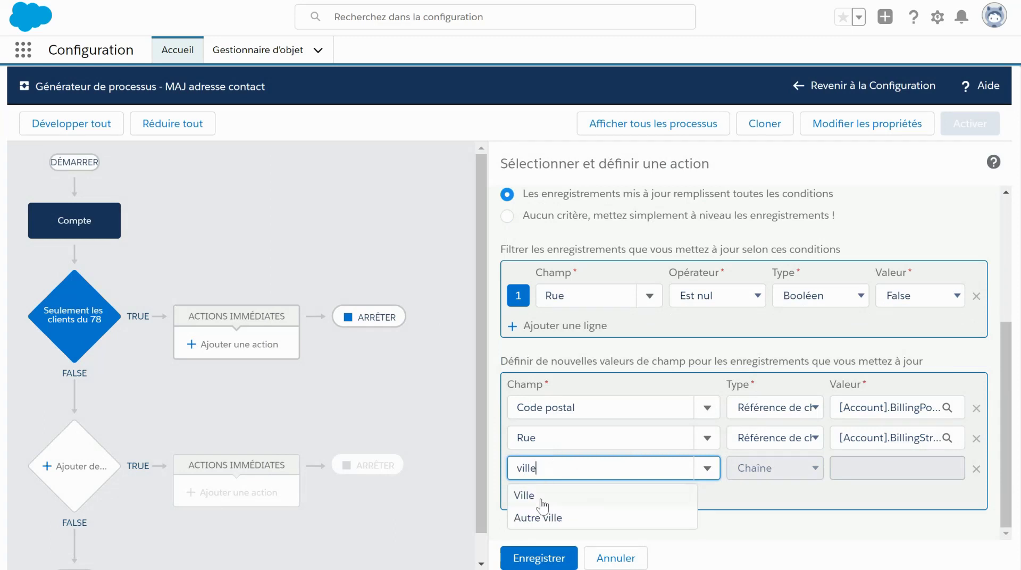
left_click(538, 497)
left_click(789, 469)
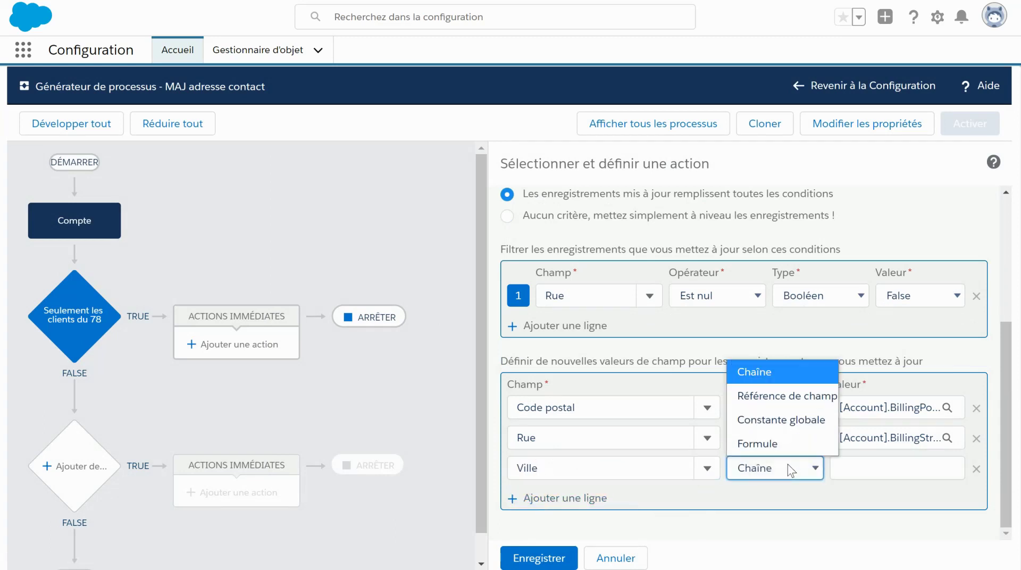
left_click(779, 393)
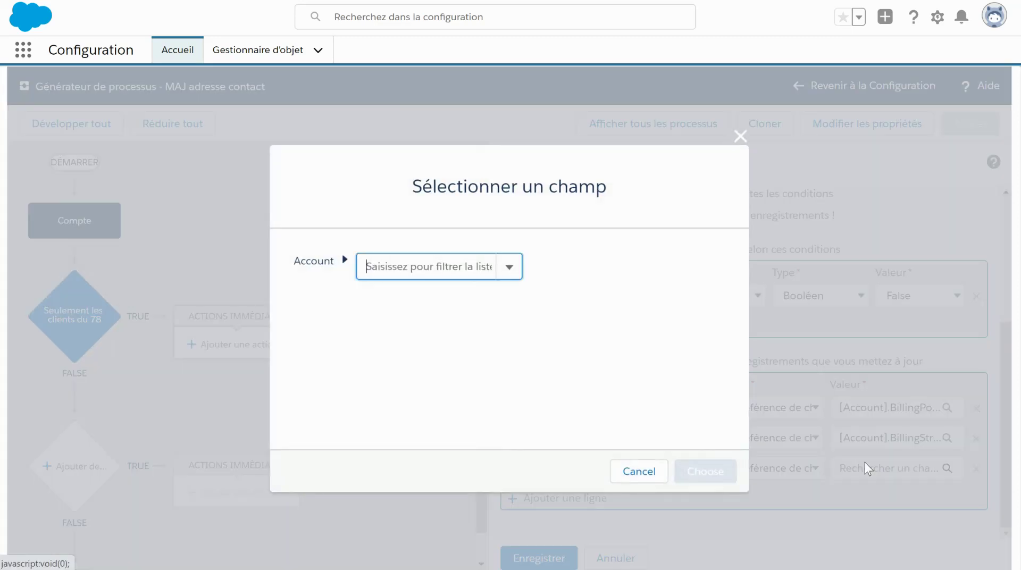
type("ville")
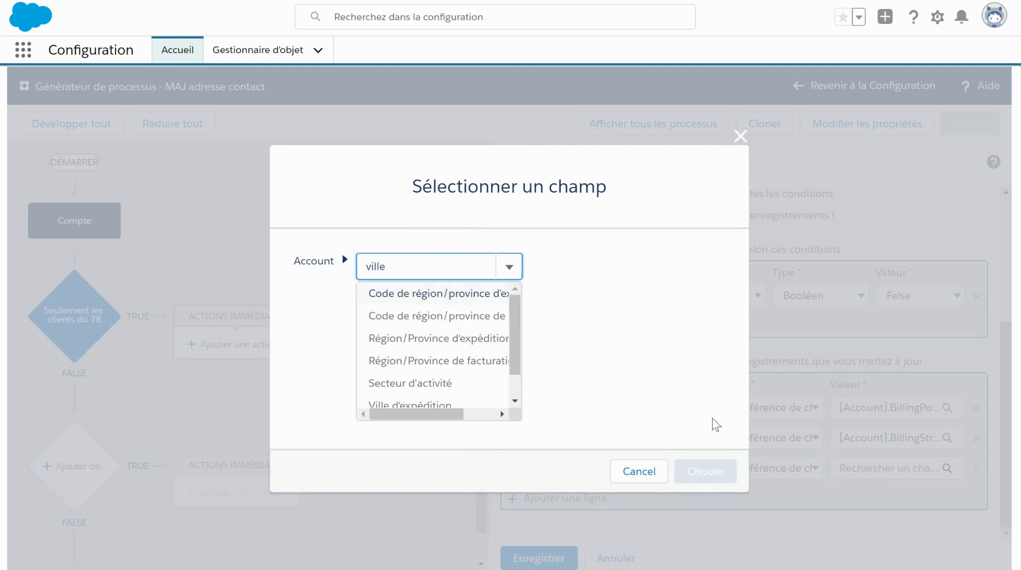
left_click(474, 318)
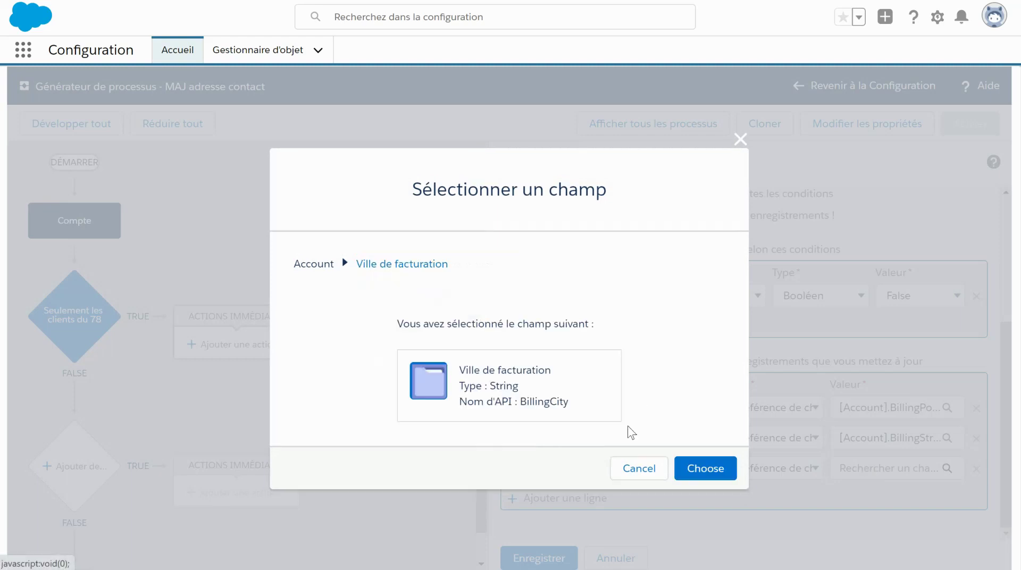
left_click(697, 466)
- Add a line setting Pays to a field reference to the account's Pays de facturation, and save the action
left_click(555, 499)
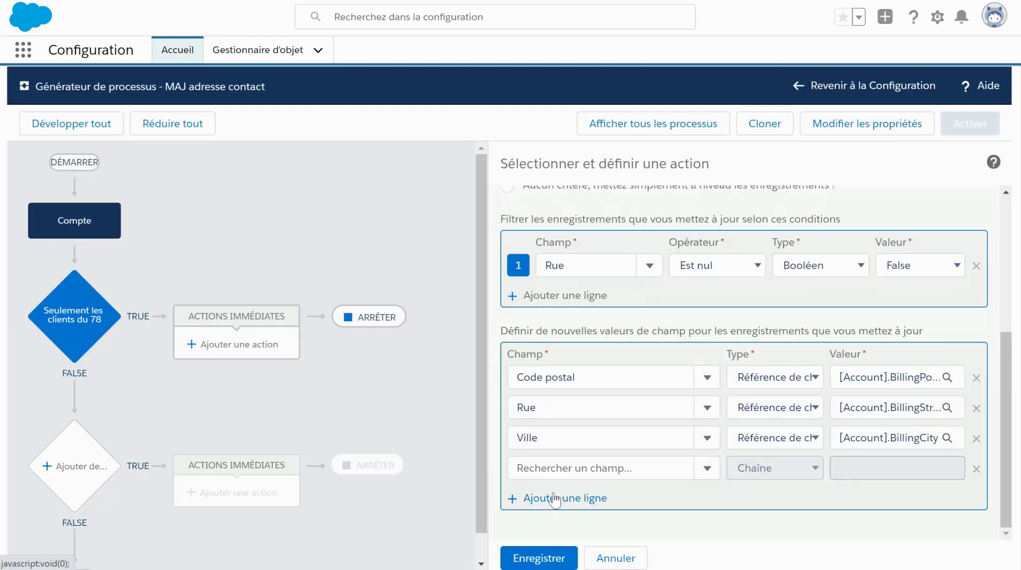
left_click(551, 462)
type("pays")
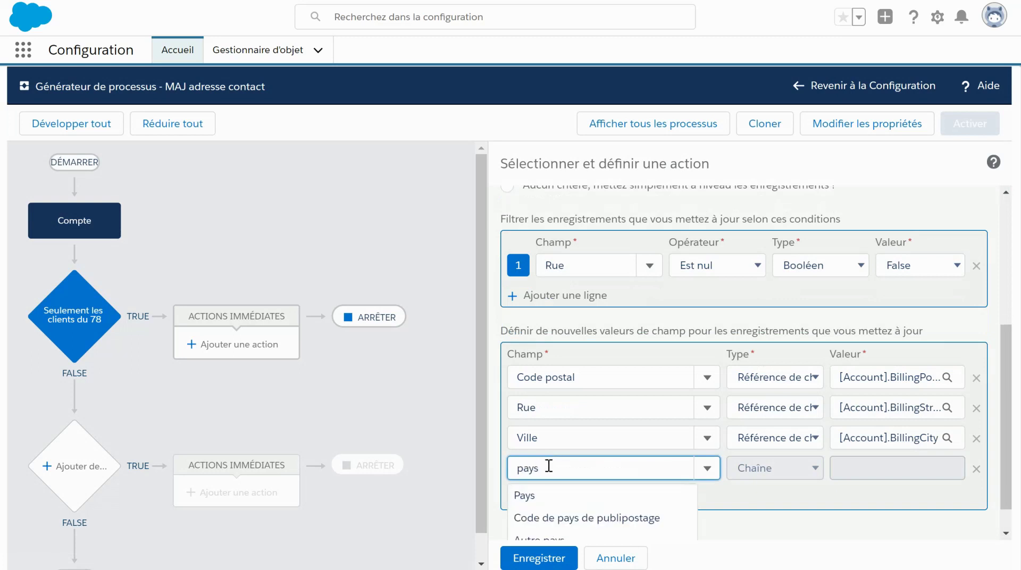
left_click(521, 496)
left_click(751, 467)
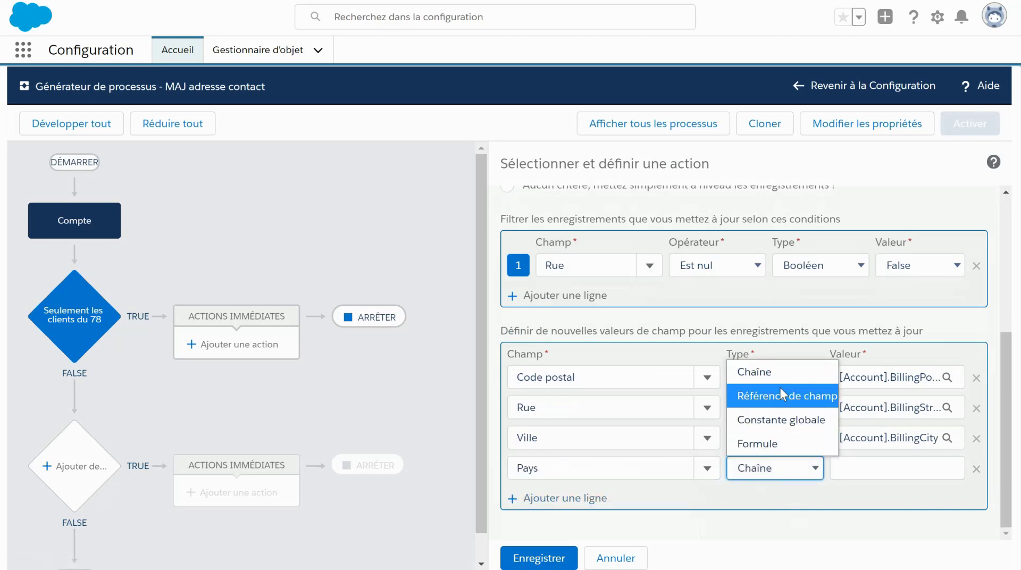
left_click(781, 388)
left_click(862, 470)
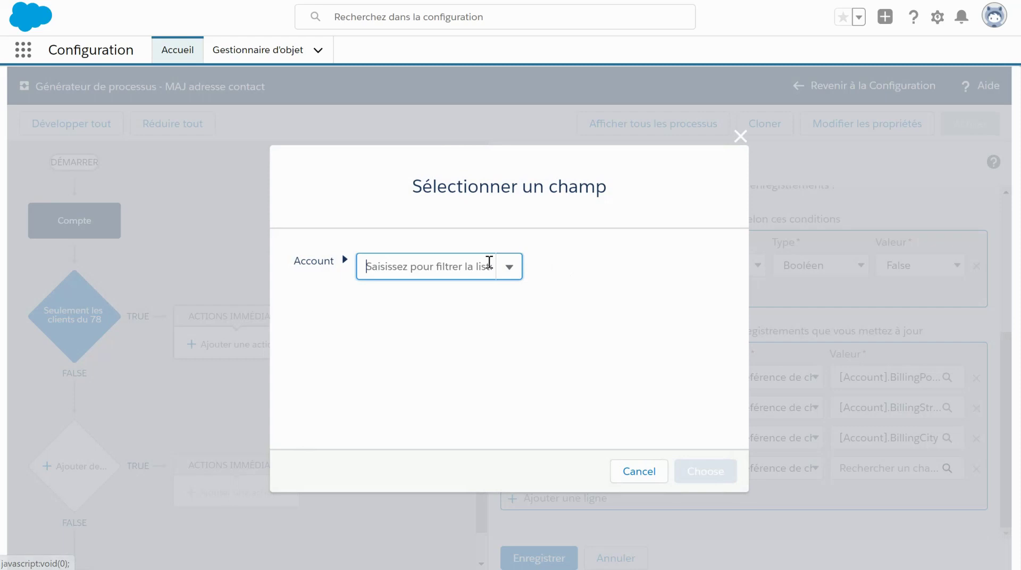
type("pays")
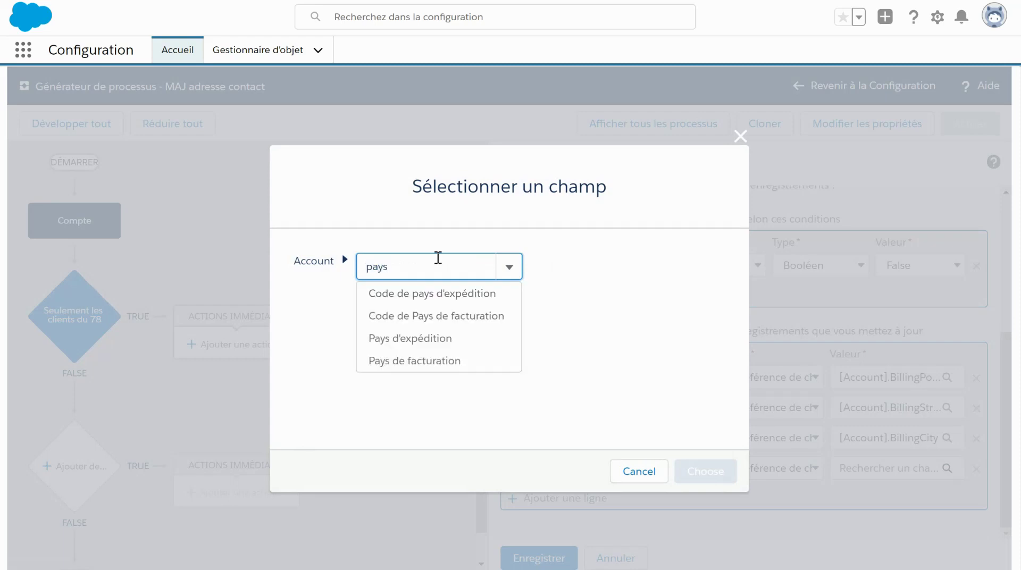
left_click(422, 361)
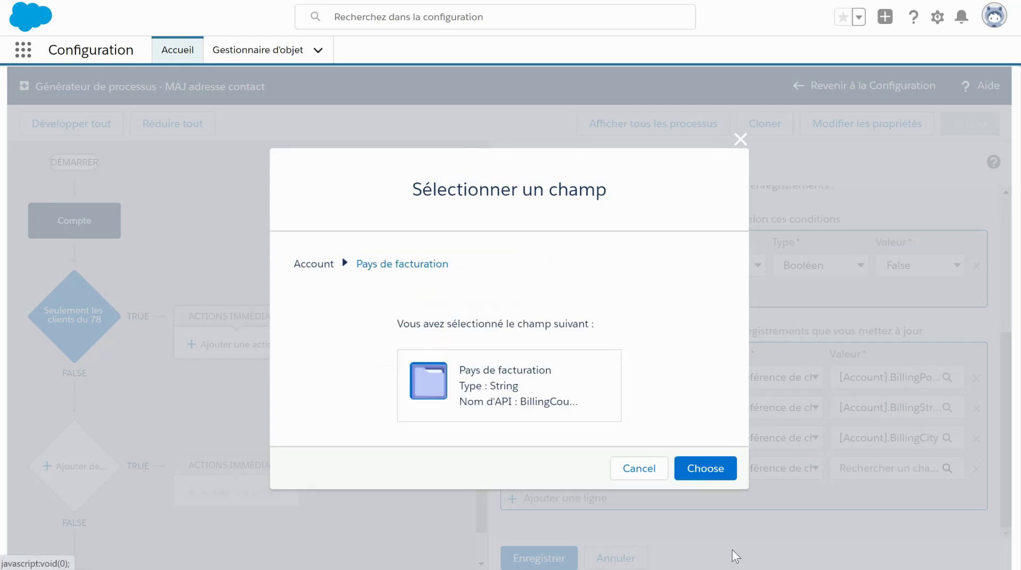
left_click(685, 472)
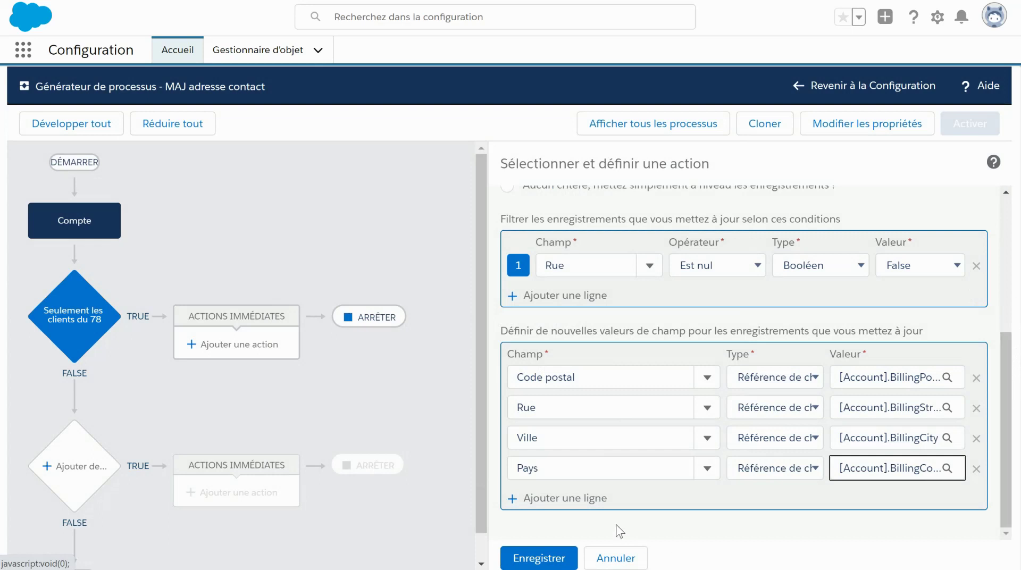
left_click(548, 556)
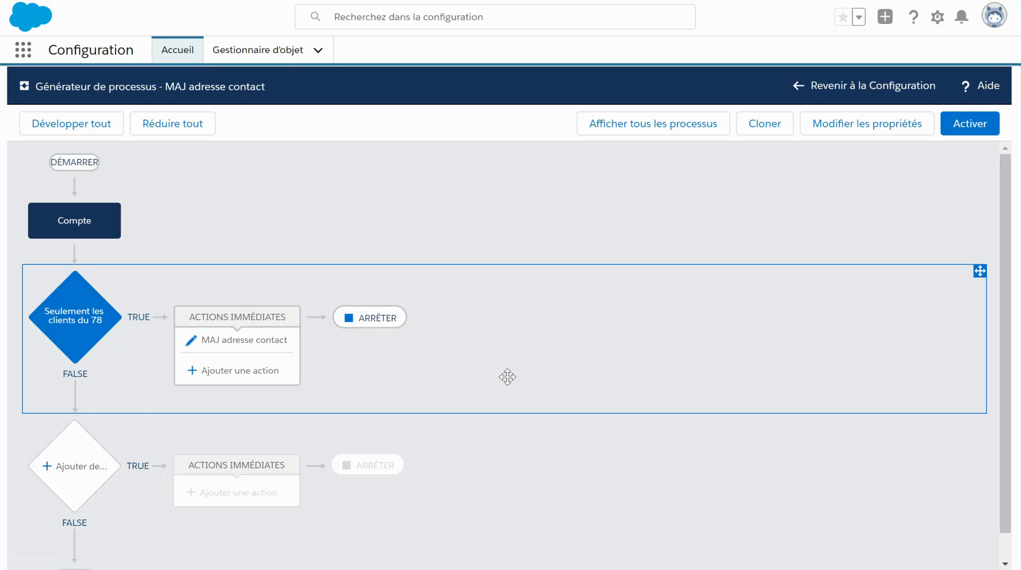
- Activate the MAJ adresse contact process and confirm the activation
left_click(988, 126)
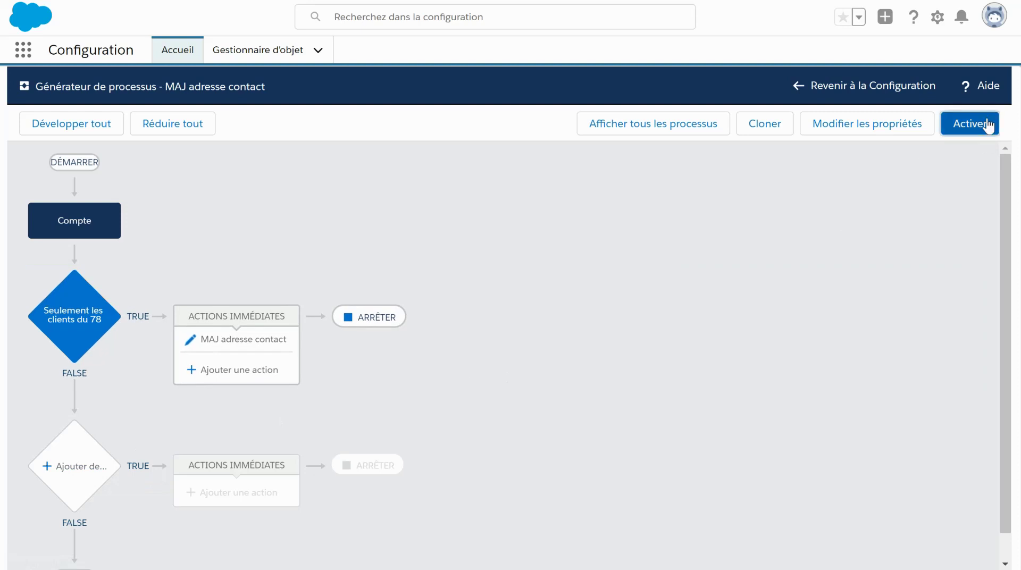
left_click(705, 389)
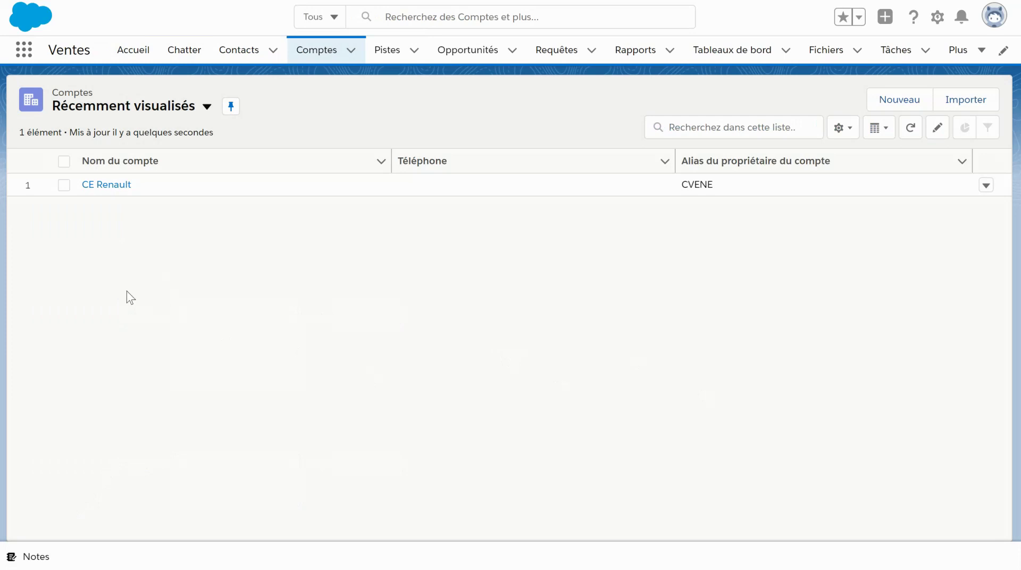
- Open the CE Renault account and display the Coordonnées section of its details
left_click(102, 187)
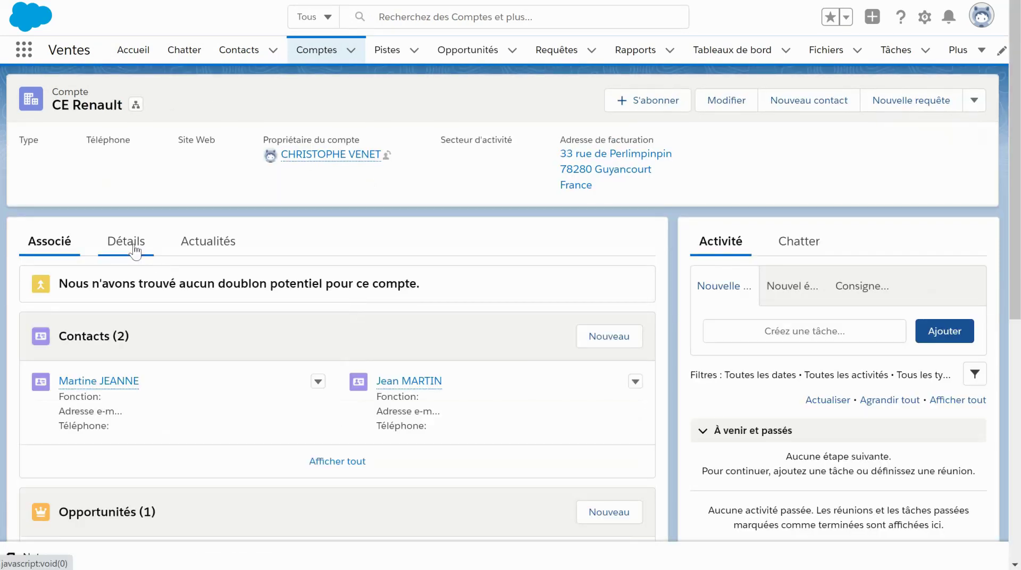
left_click(127, 242)
scroll(310, 238, "down", 6)
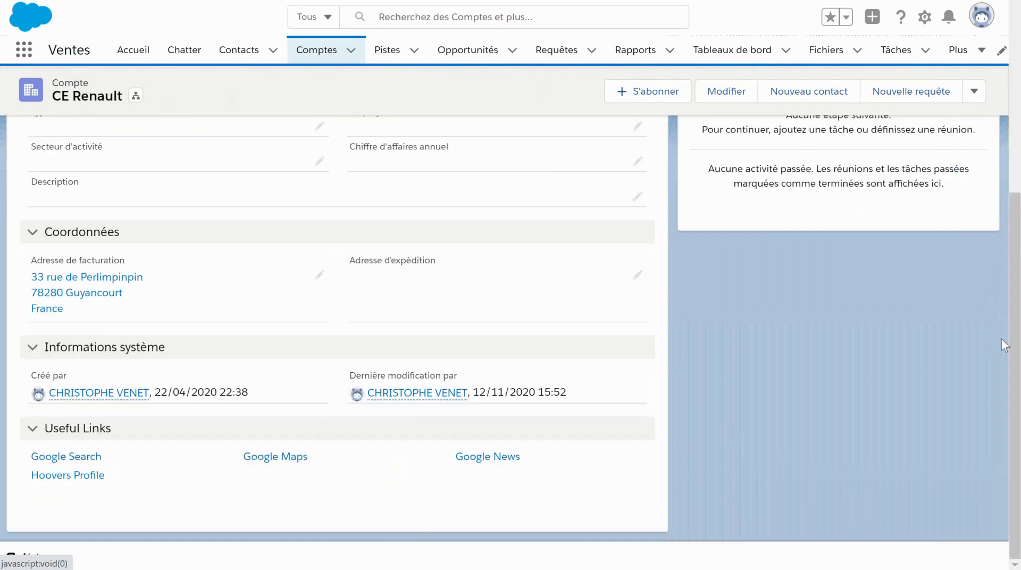
- Replace the house number and street name in the account's Rue de facturation with the new test address, and save the record
left_click(319, 275)
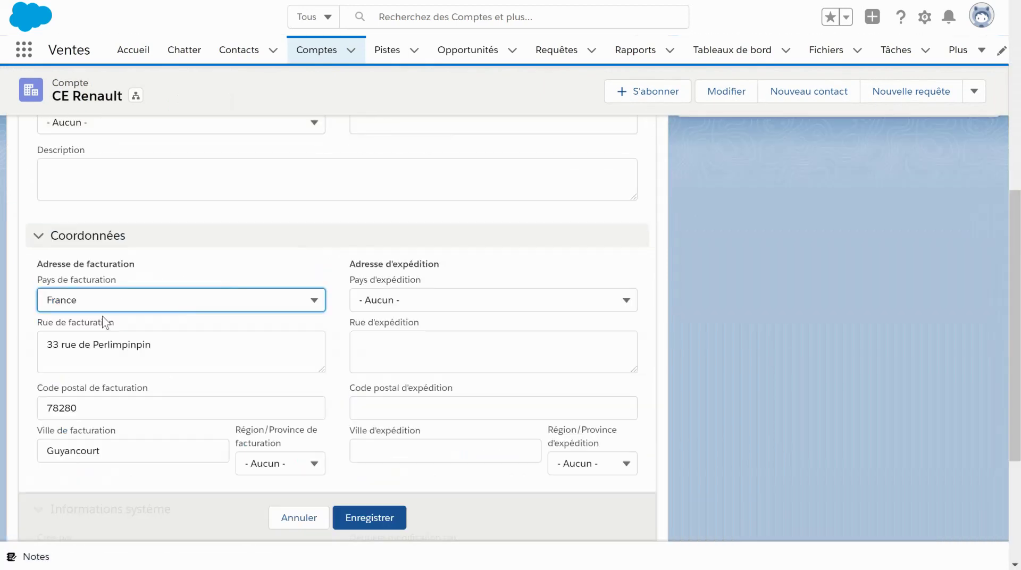
left_click(53, 341)
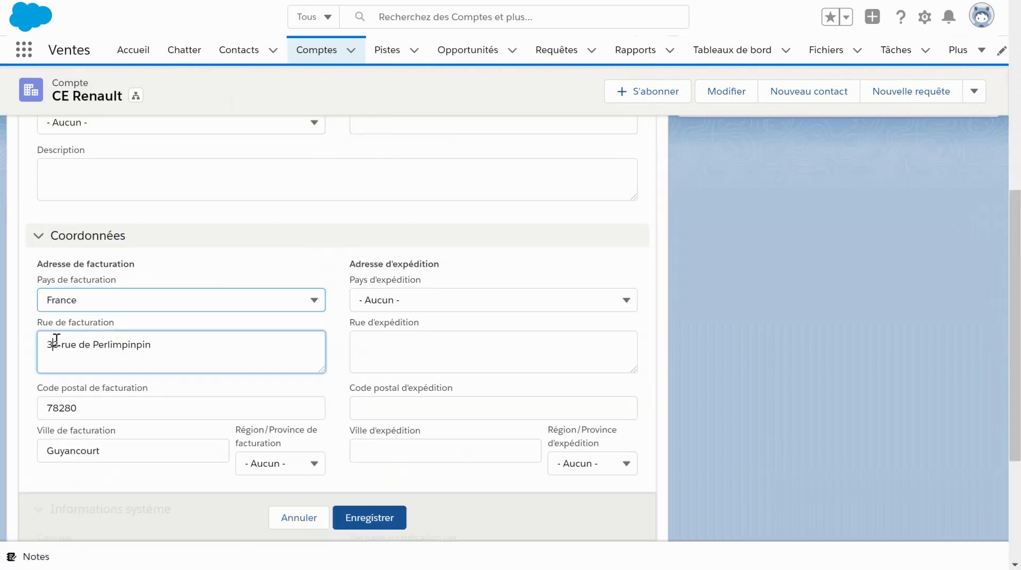
key("Delete")
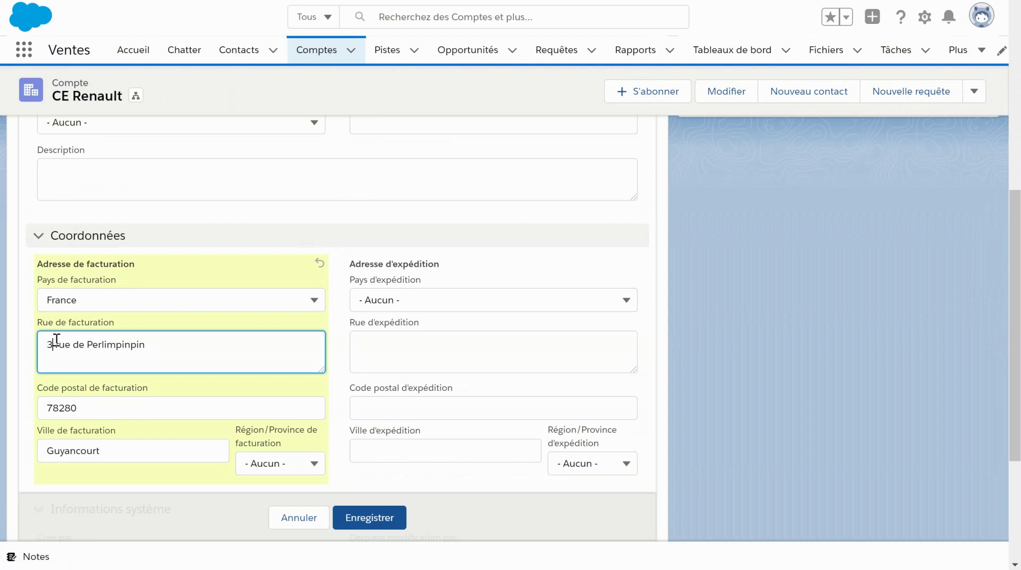
type("0")
left_click_drag(79, 343, 218, 378)
type("Charles de G")
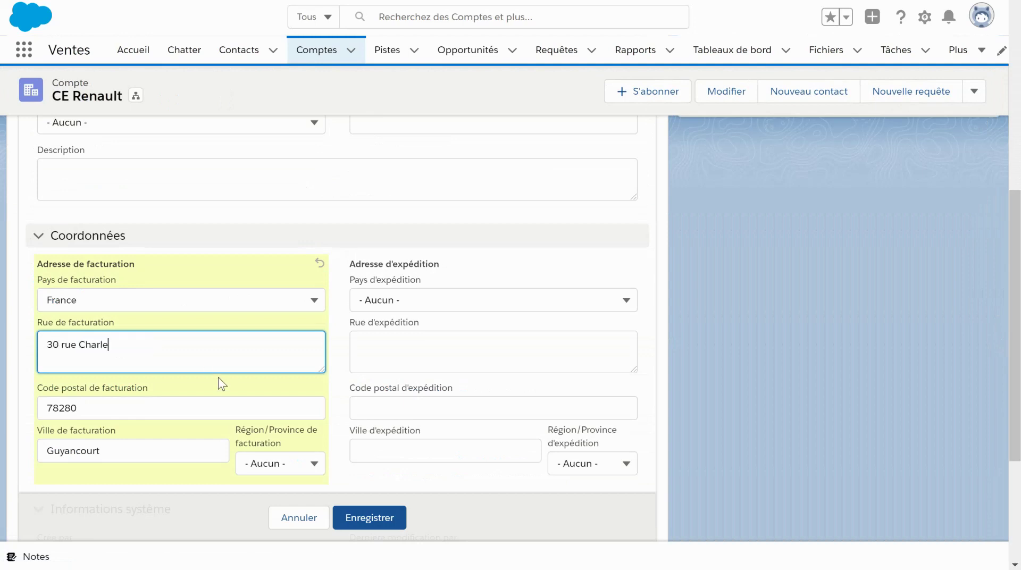
key("BackSpace")
key("BackSpace")
key("BackSpace")
key("BackSpace")
type("De Gaulle")
left_click(378, 516)
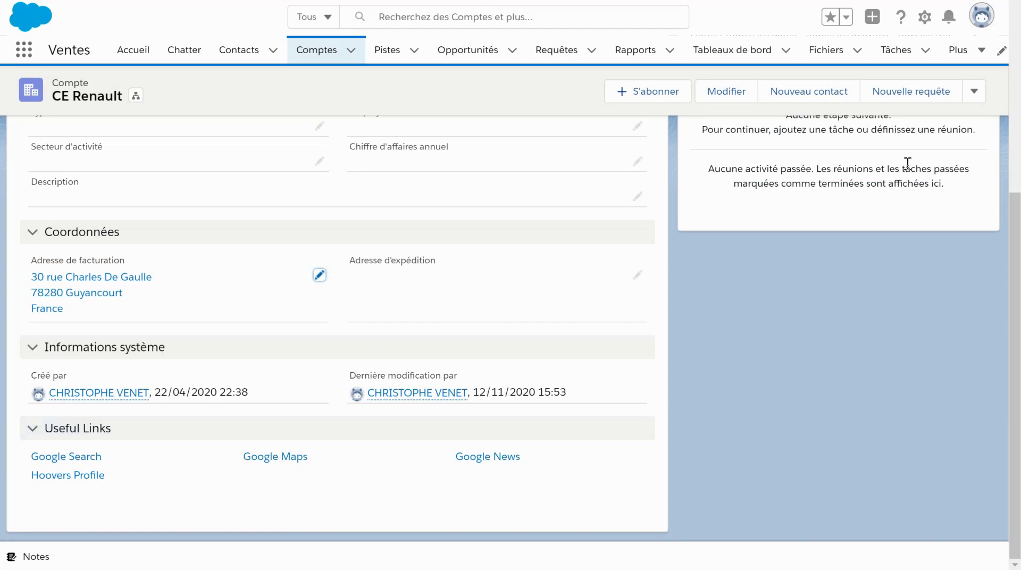
- Open the first contact related to the account and check the Adresse postale in its details
left_click_drag(1017, 270, 1017, 234)
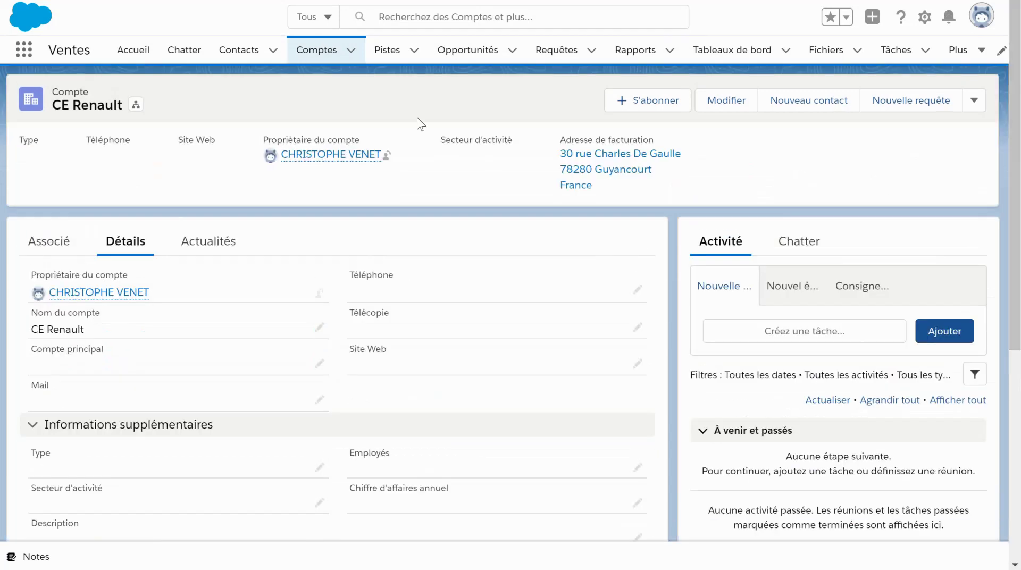
left_click(49, 242)
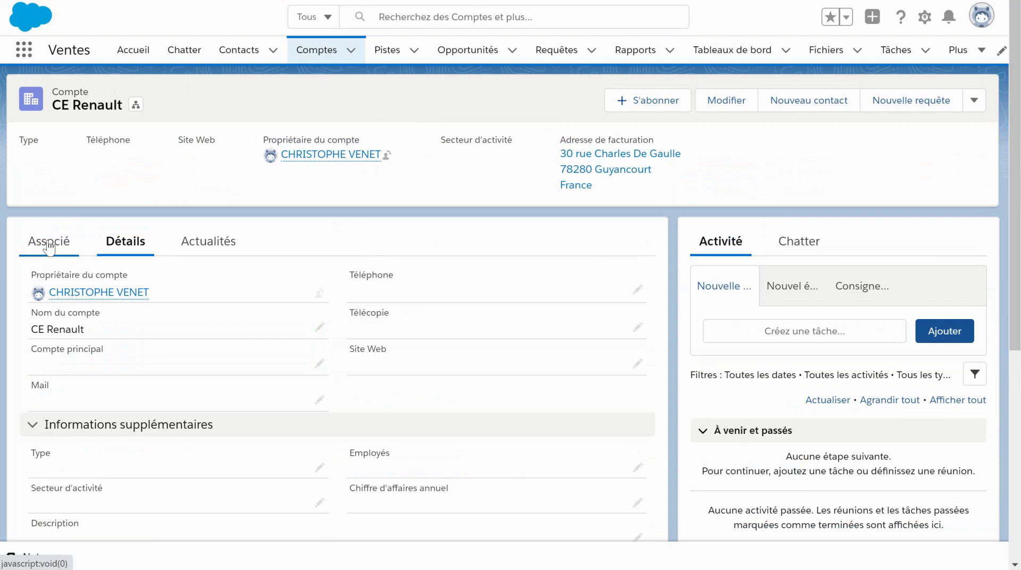
left_click(127, 381)
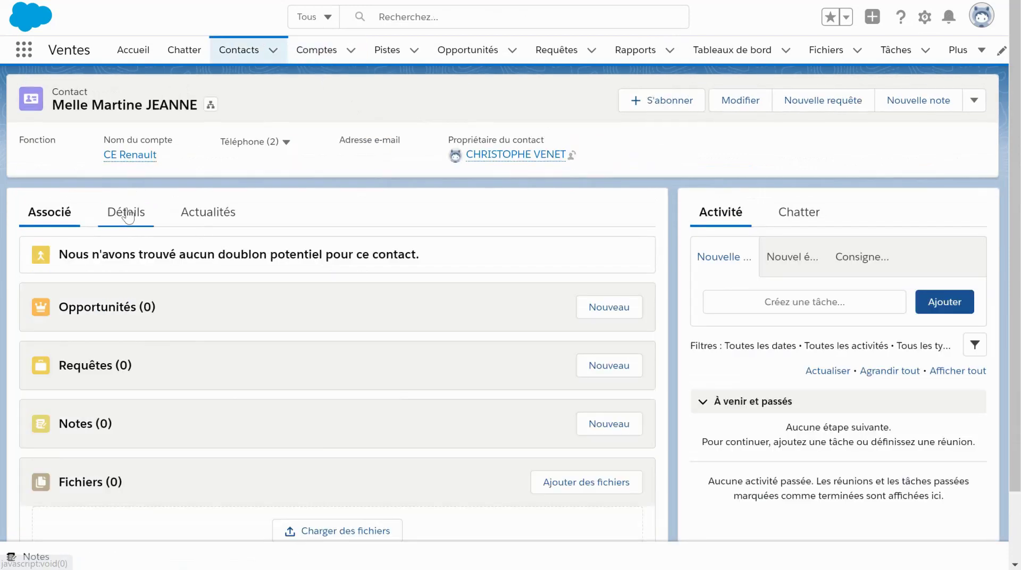
left_click(127, 213)
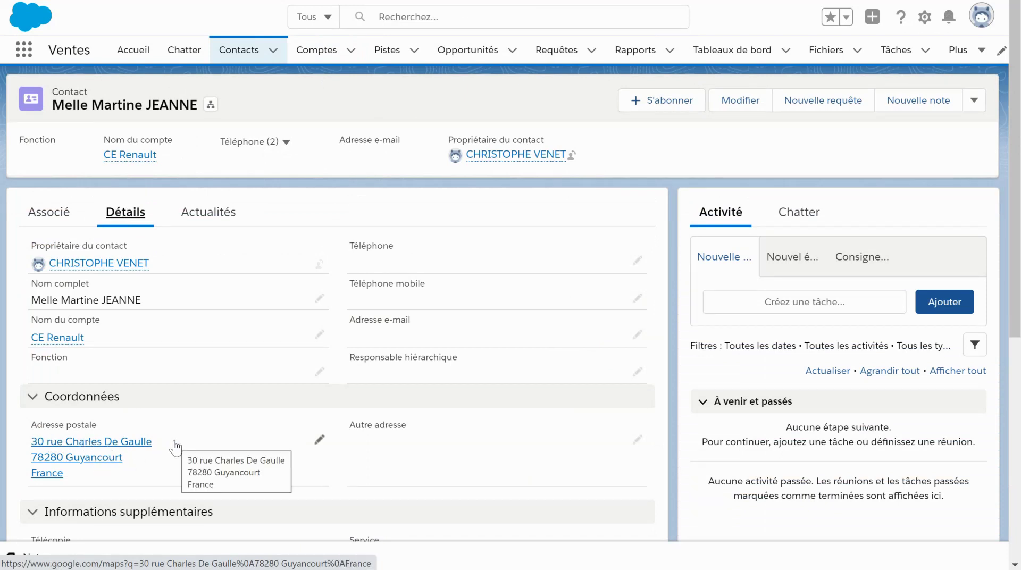
- Return to the CE Renault account and open the details of its second related contact to check the postal address
left_click(144, 161)
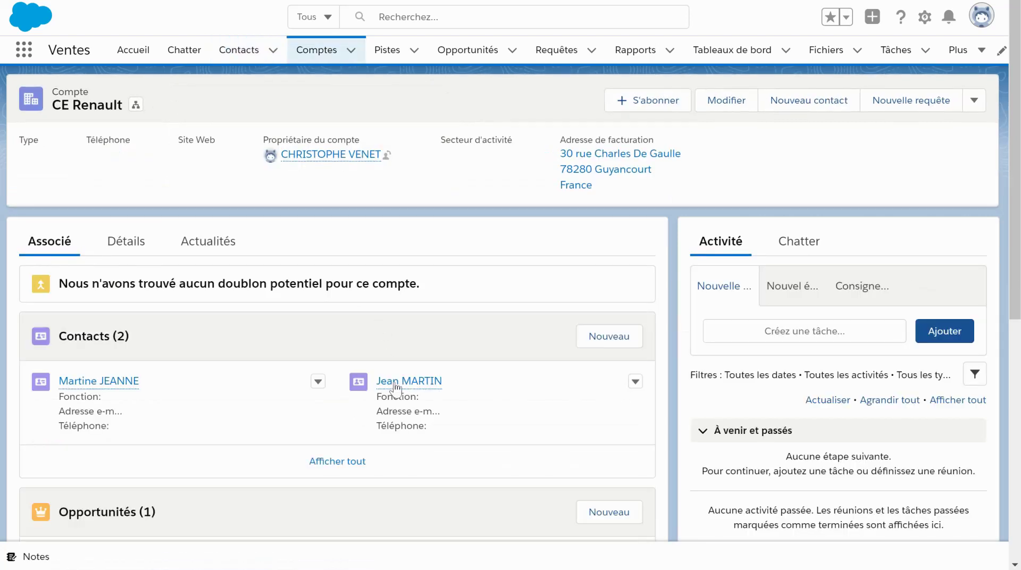
mouse_move(396, 388)
left_click(426, 384)
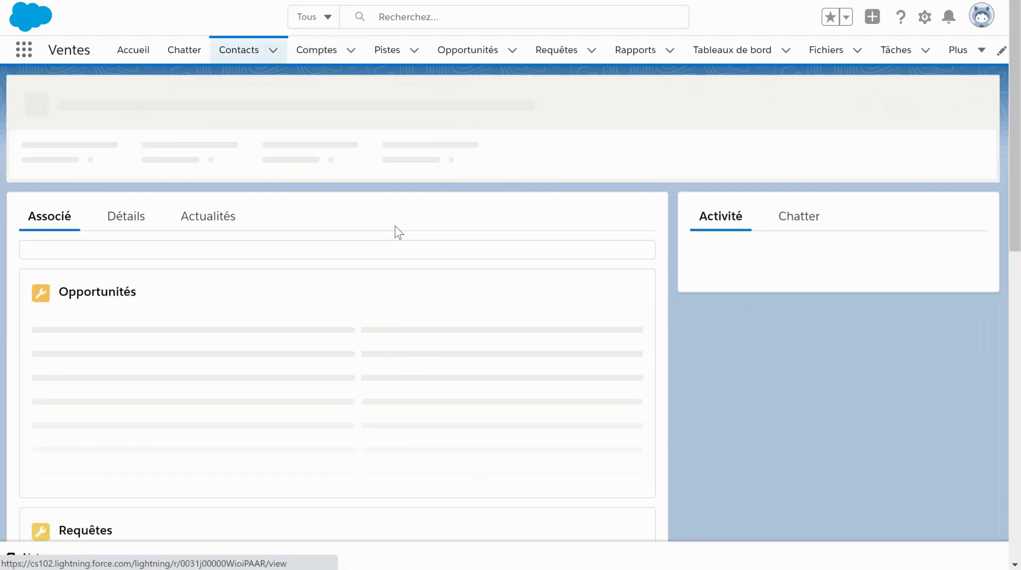
left_click(141, 214)
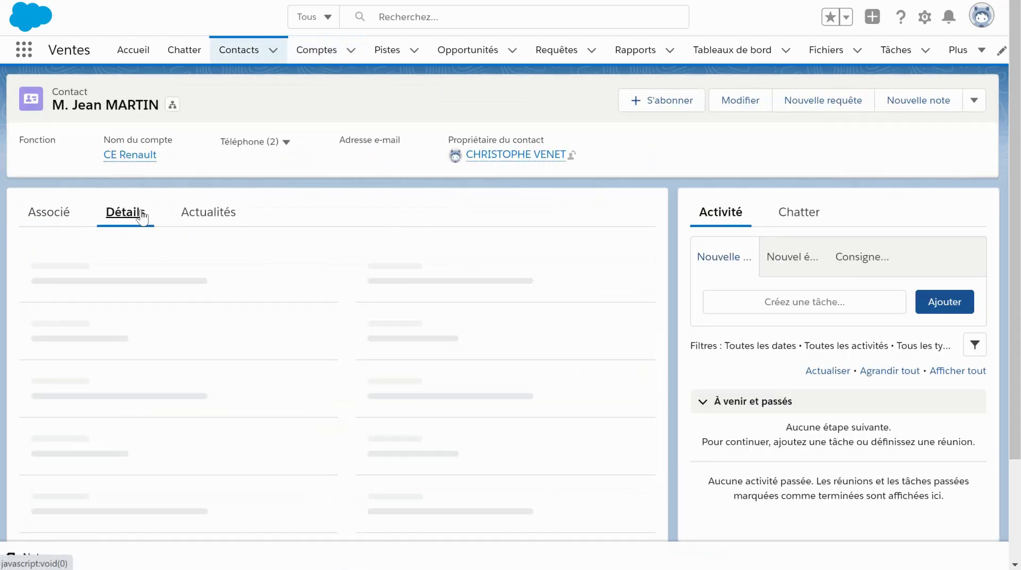